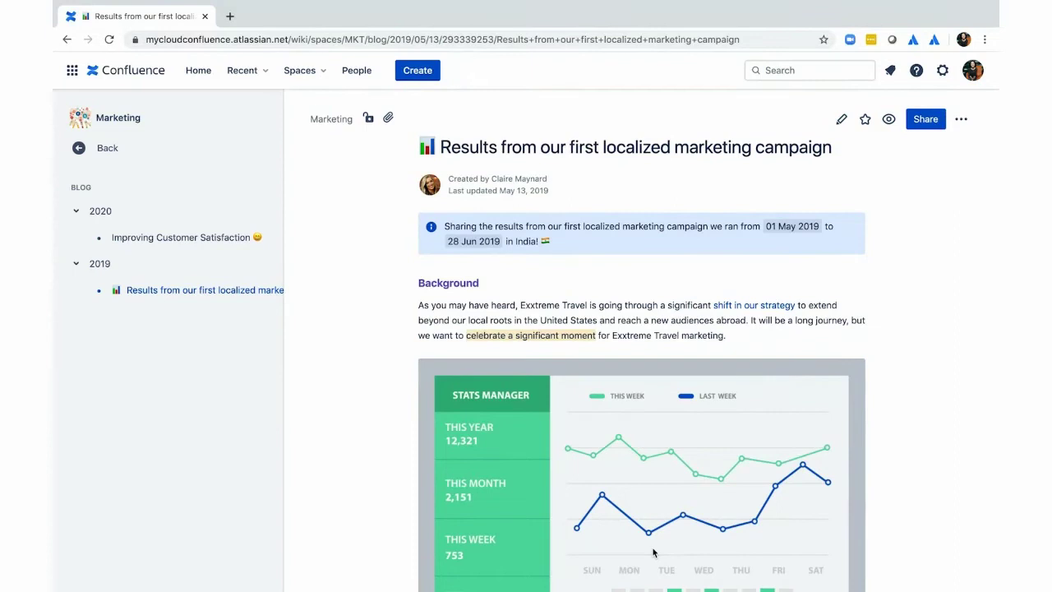
Open Jira Software from the app switcher in a new browser tab
click(72, 71)
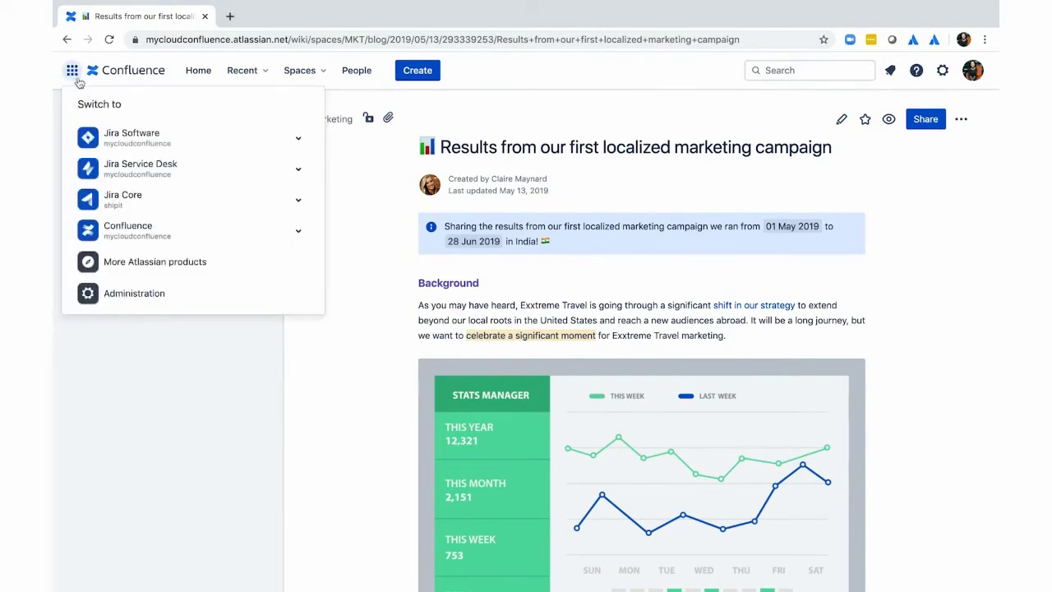
right_click(115, 136)
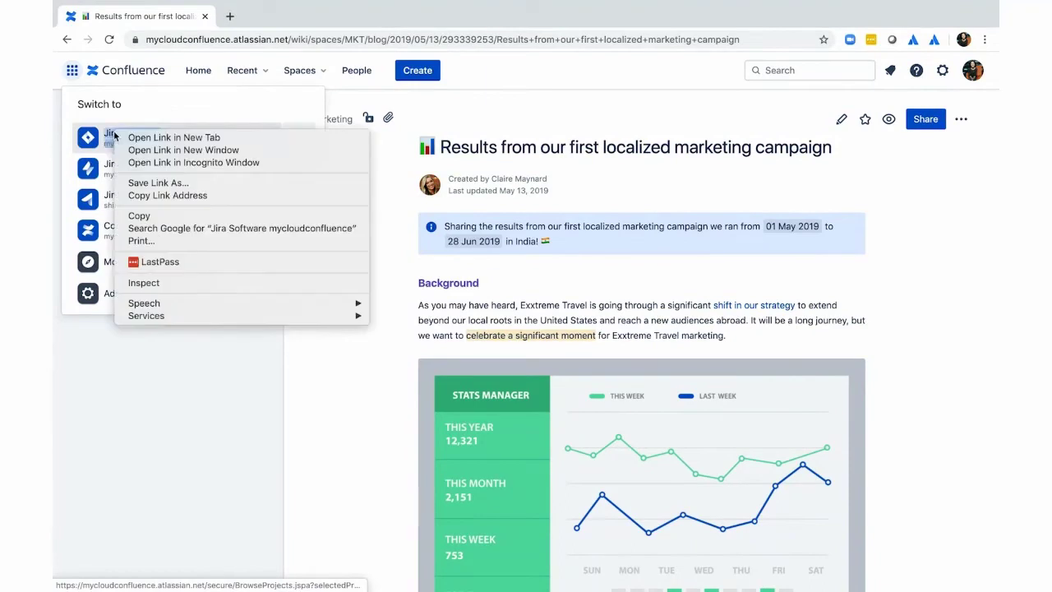
click(136, 138)
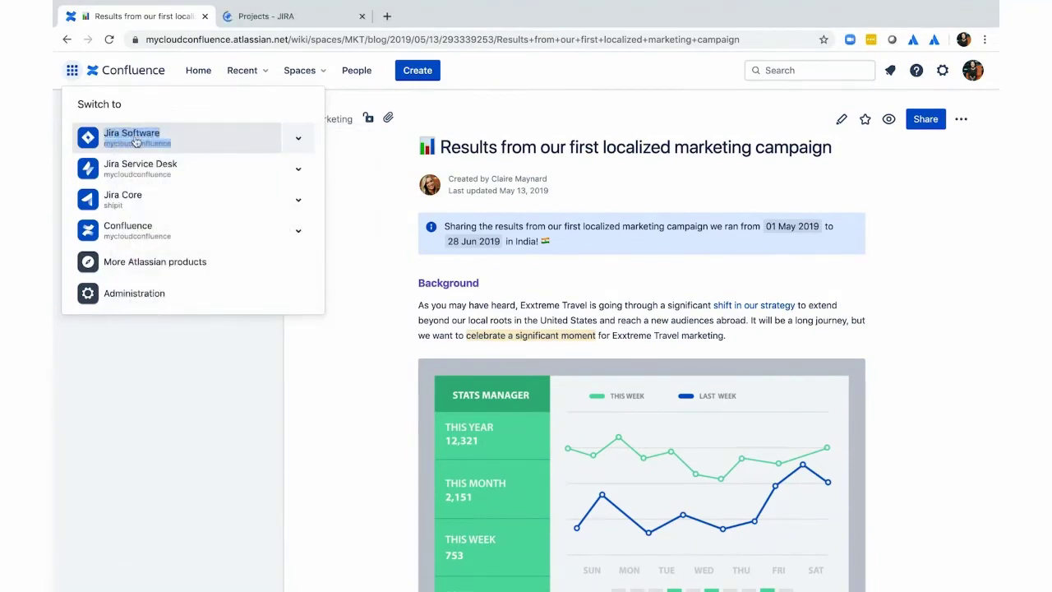
click(254, 18)
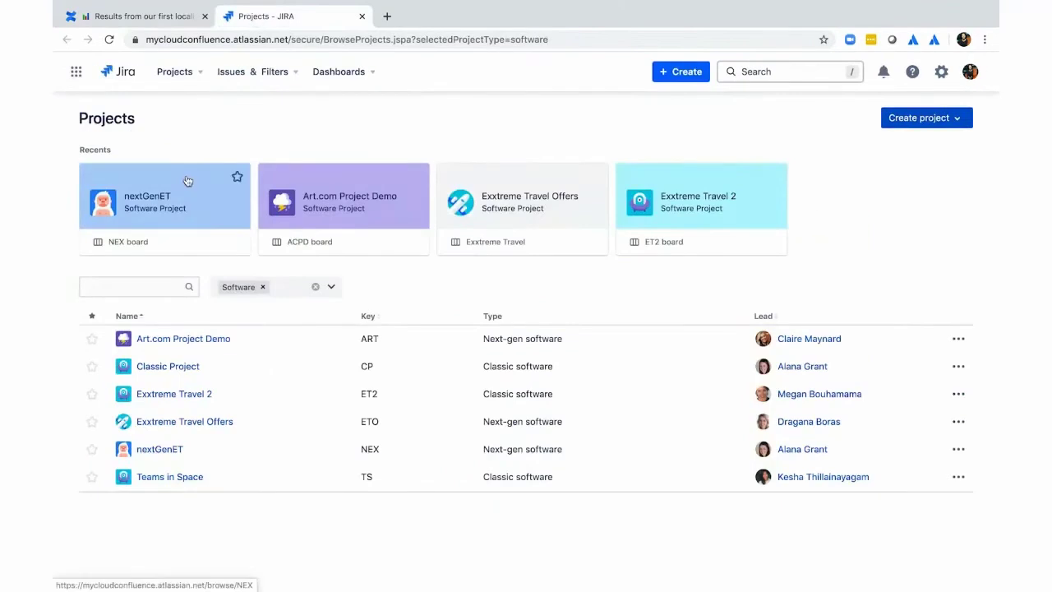
Copy the nextGenET project's roadmap URL, then return to the Confluence campaign post
click(186, 180)
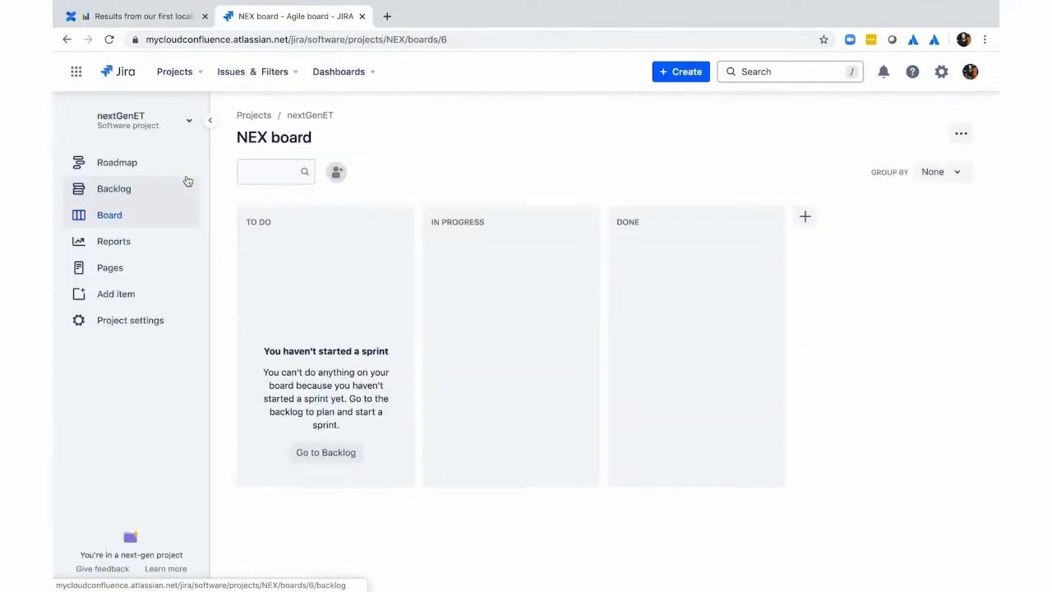
click(170, 171)
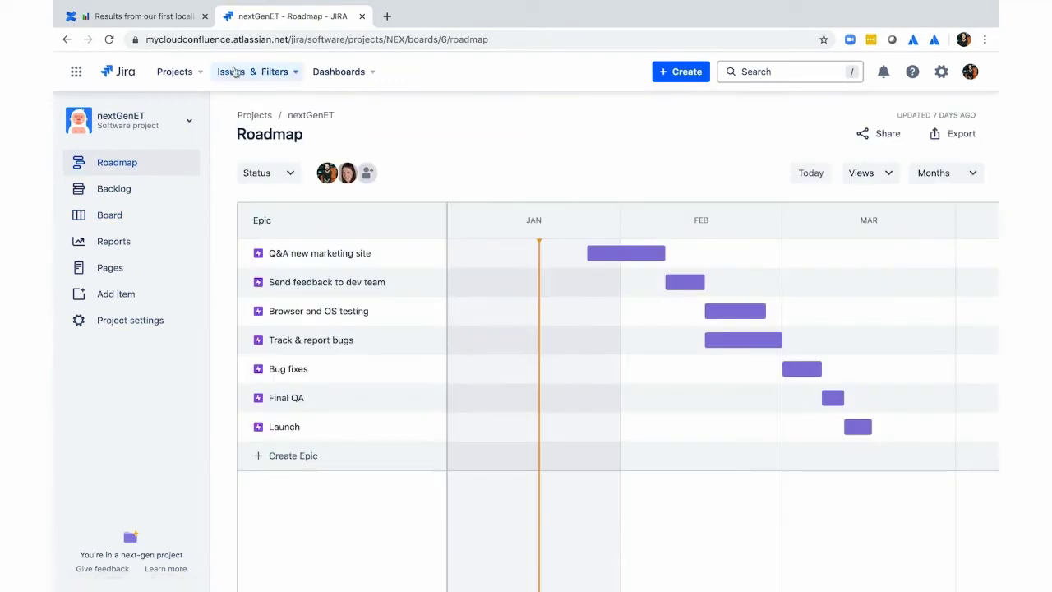
click(245, 39)
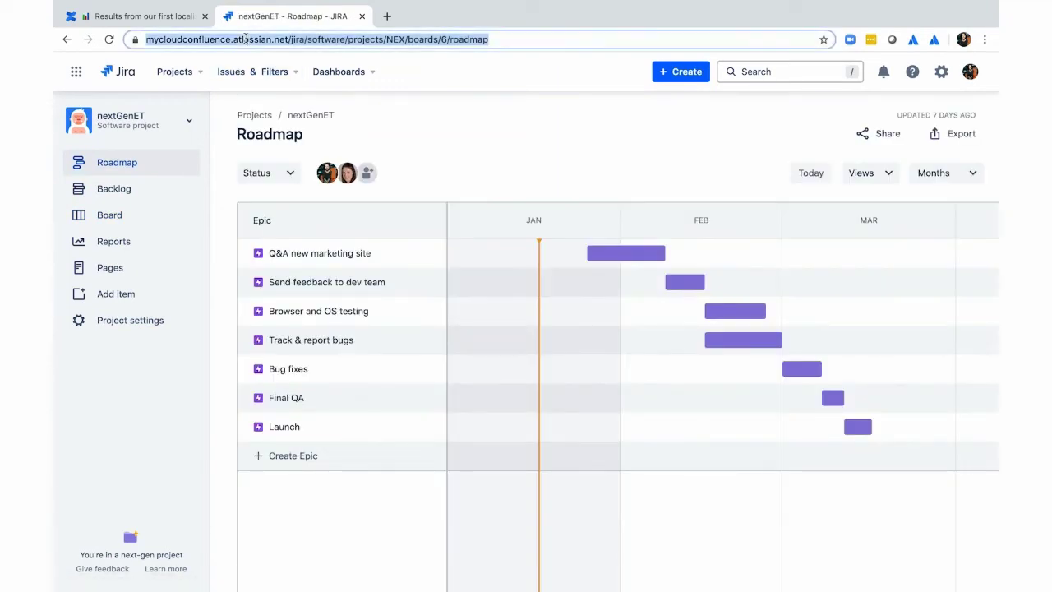
click(139, 18)
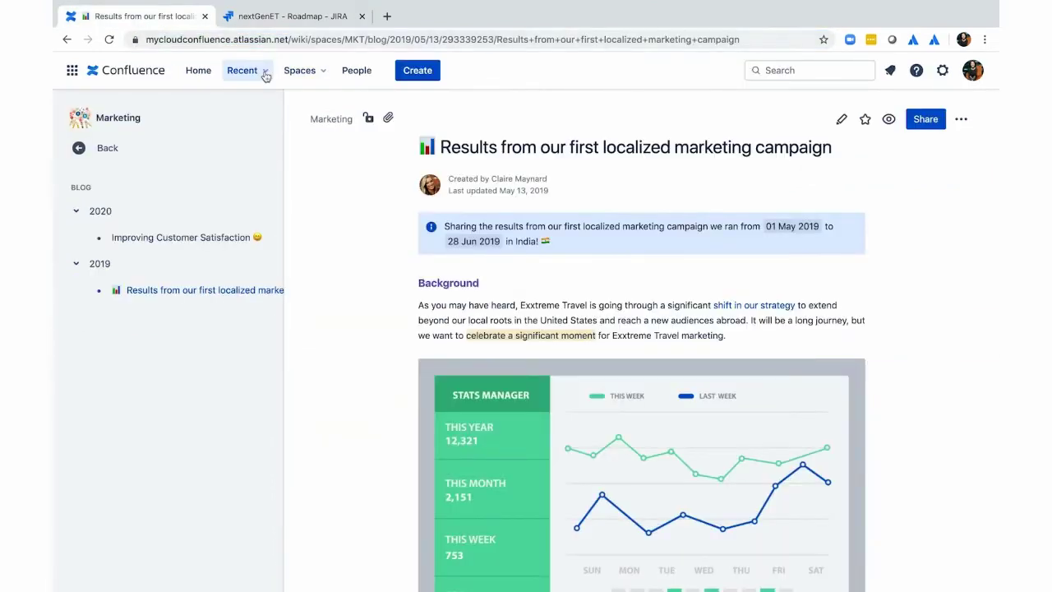
Open the Project plan page from Recent, briefly checking the Jira roadmap tab
click(265, 76)
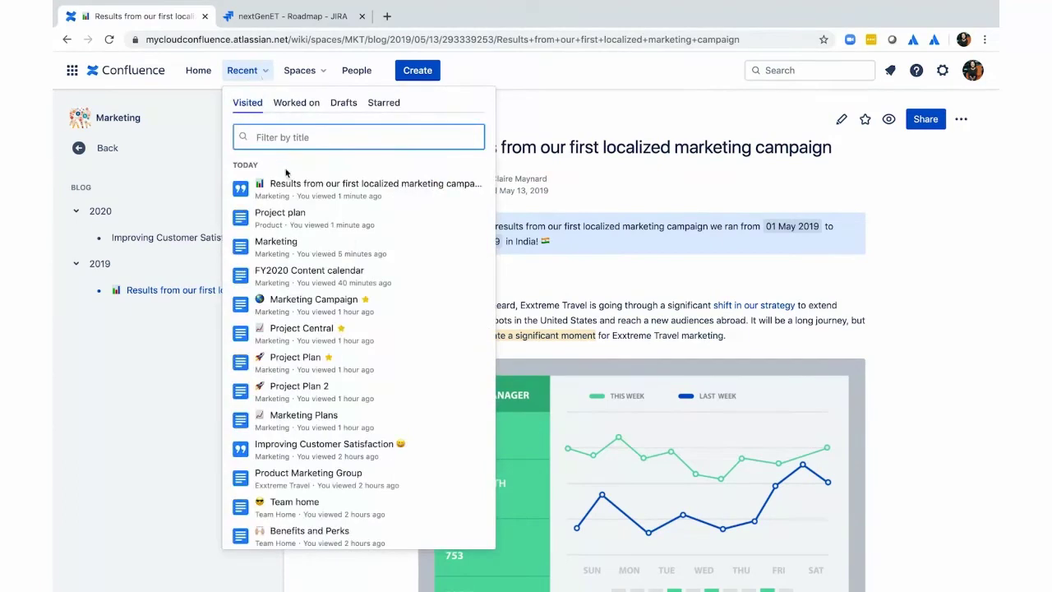
click(289, 211)
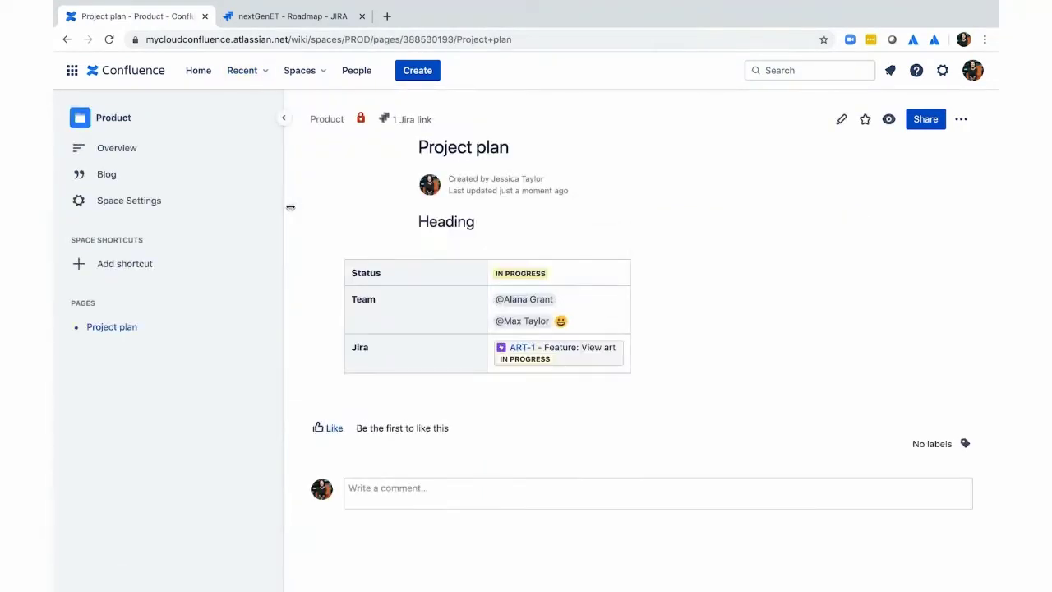
click(282, 18)
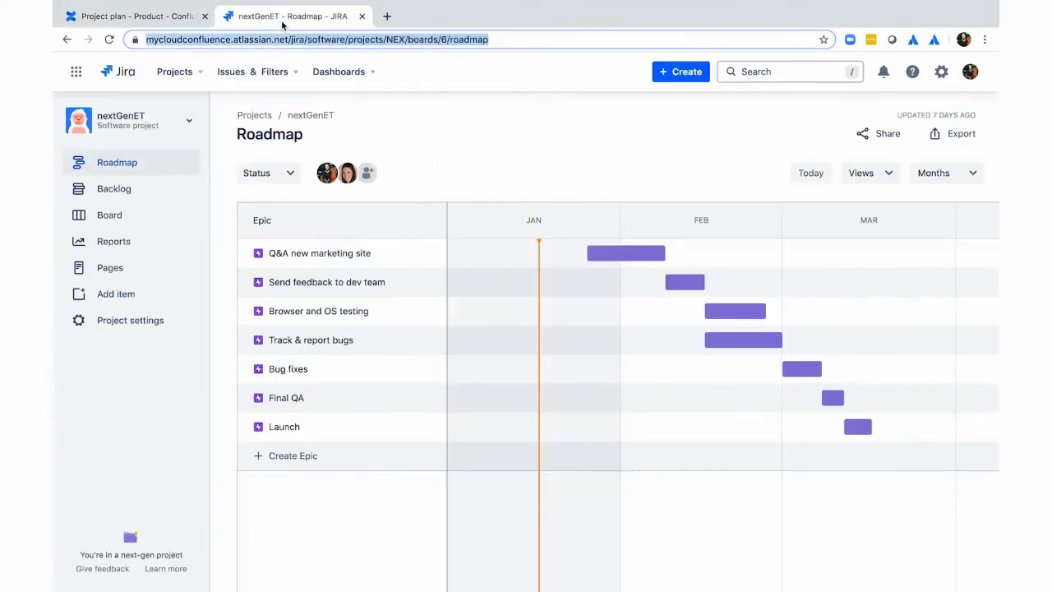
click(163, 21)
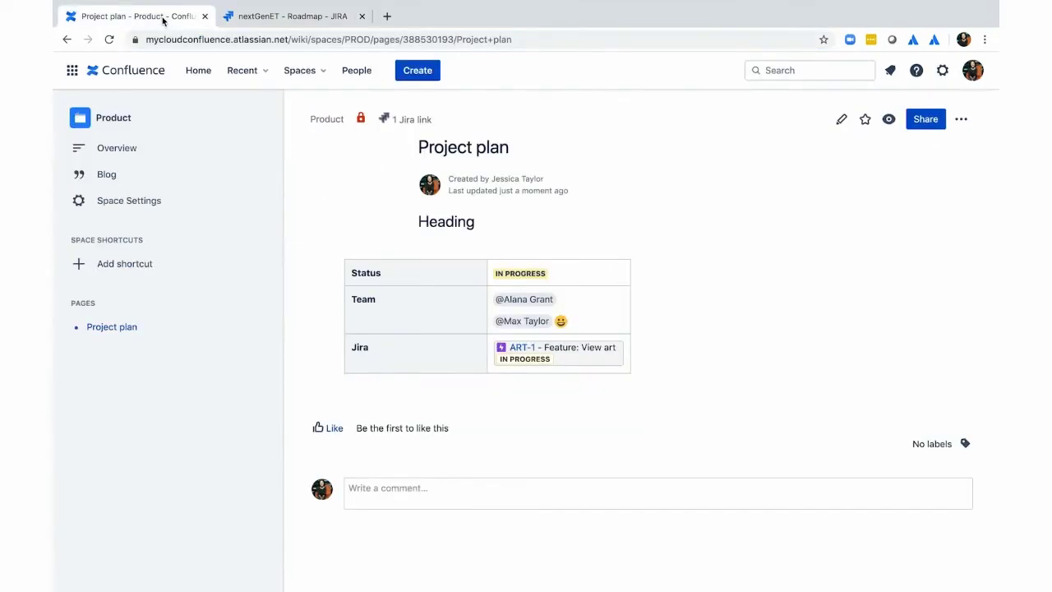
Embed the nextGenET Jira roadmap link on a new line below the status table
click(840, 120)
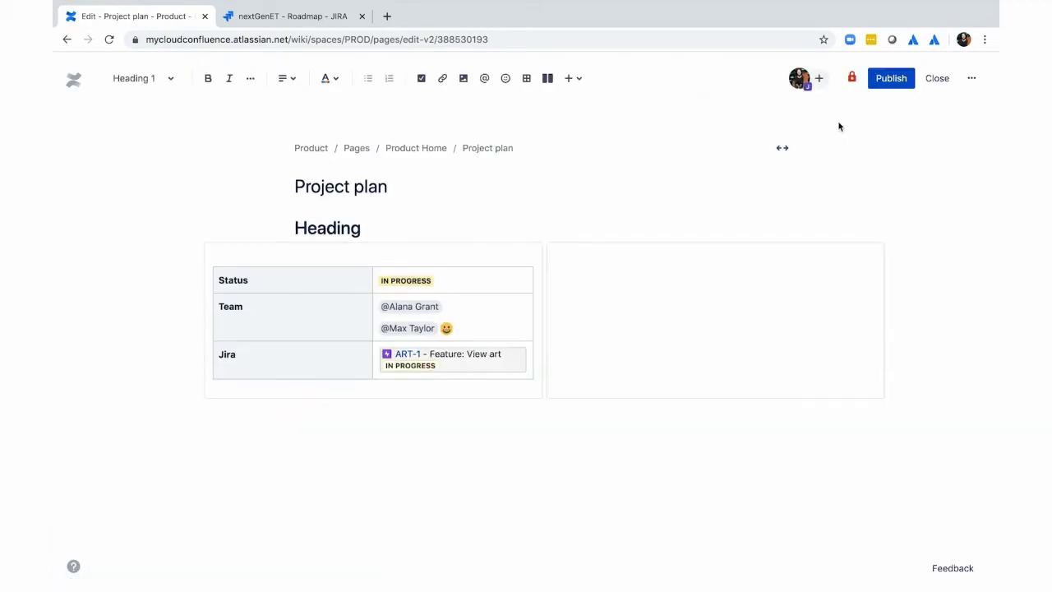
click(478, 439)
key(ctrl+v)
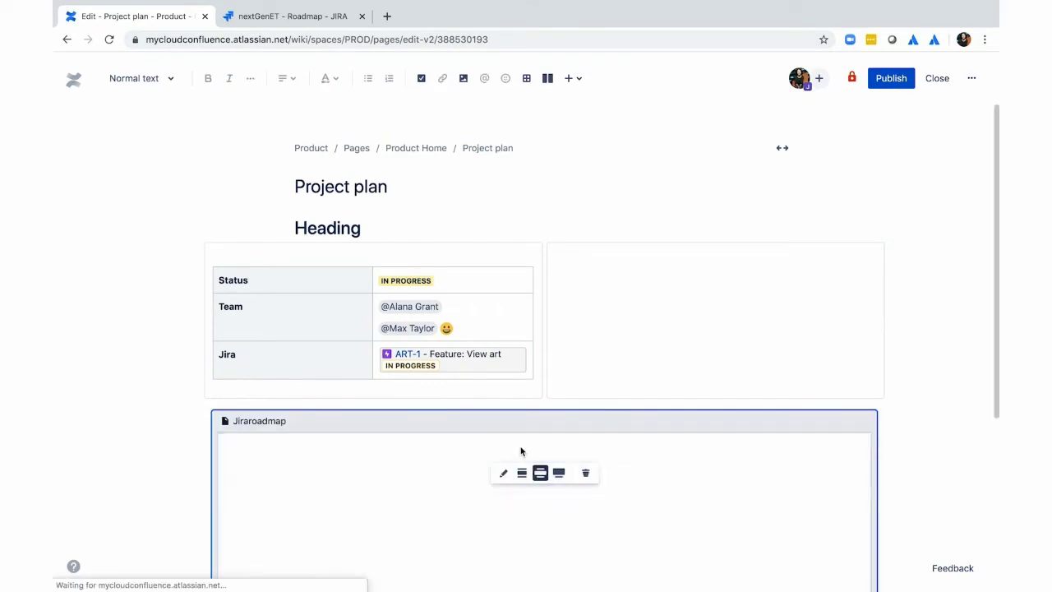
scroll(520, 451, down, 3)
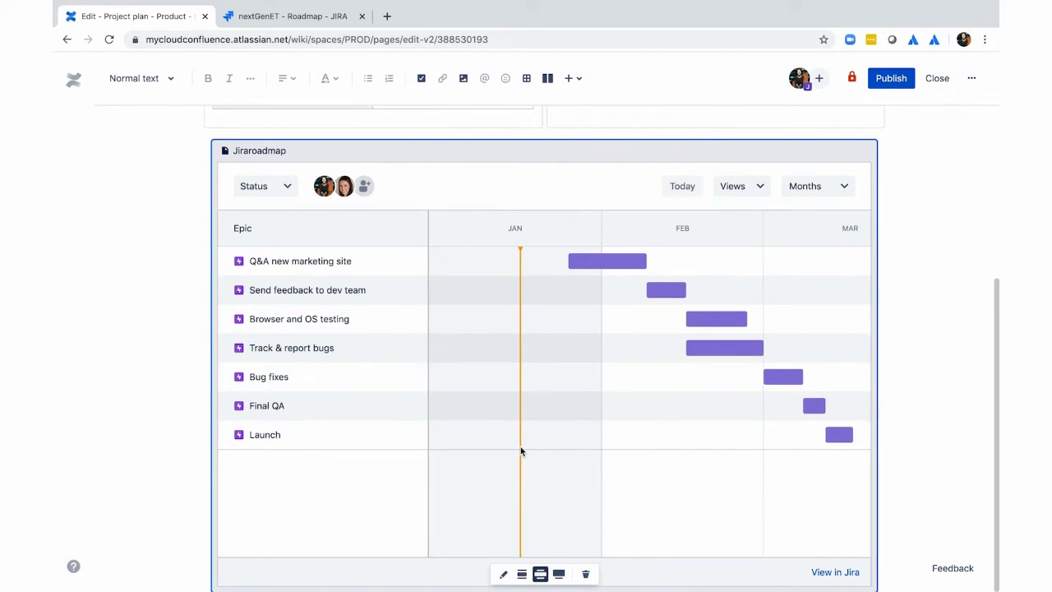
scroll(521, 451, up, 3)
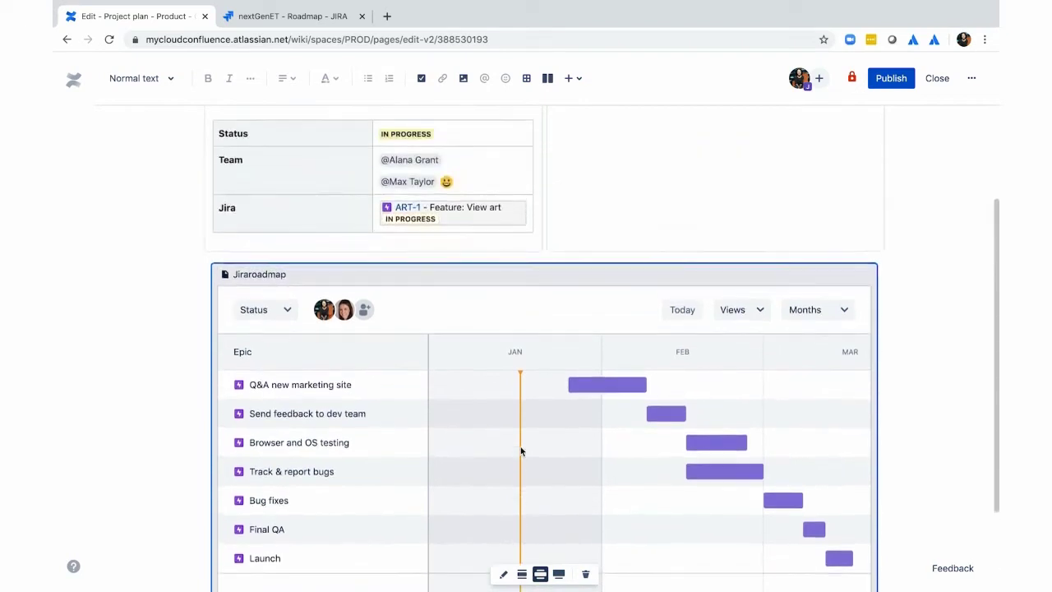
scroll(521, 450, up, 1)
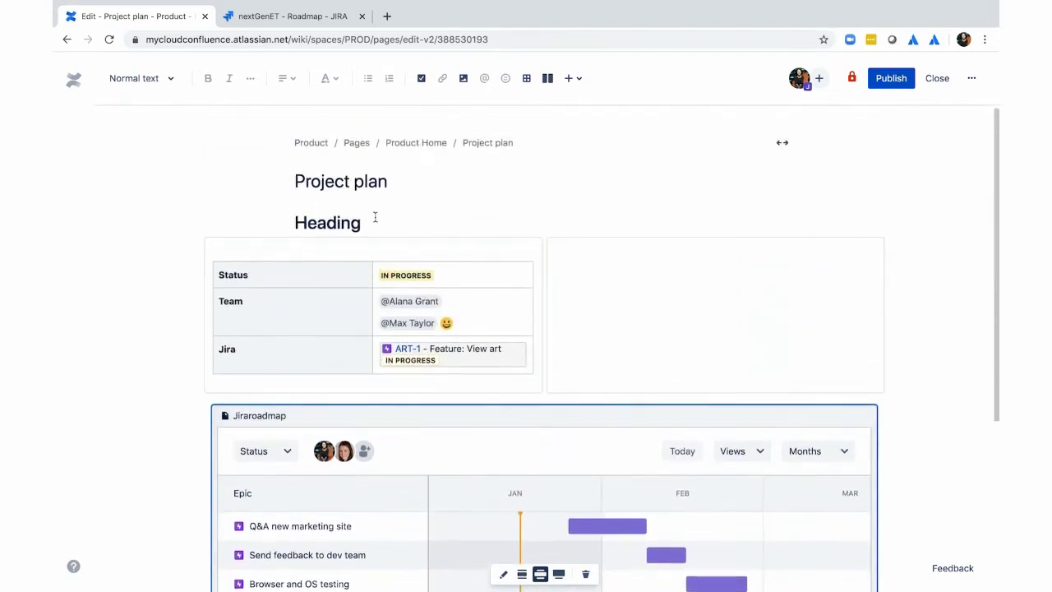
Publish the Project plan page with the embedded roadmap
drag(362, 223, 293, 225)
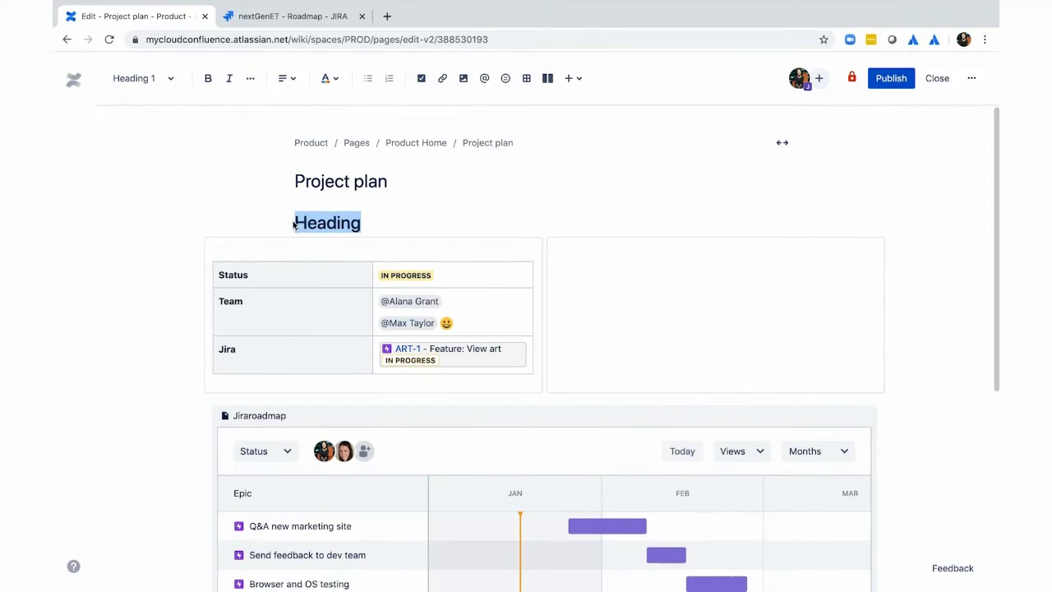
click(327, 223)
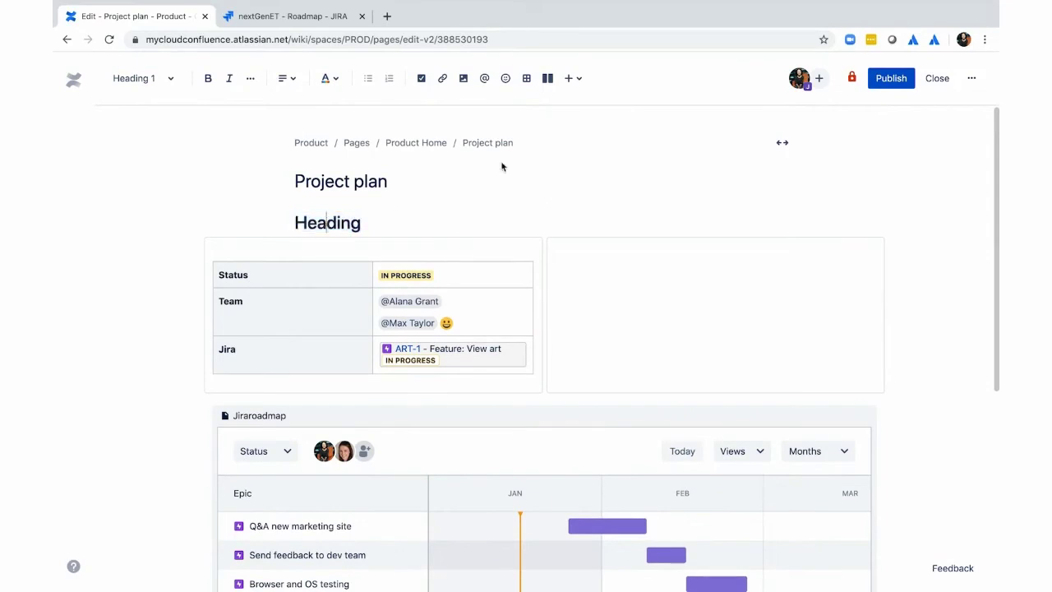
click(884, 81)
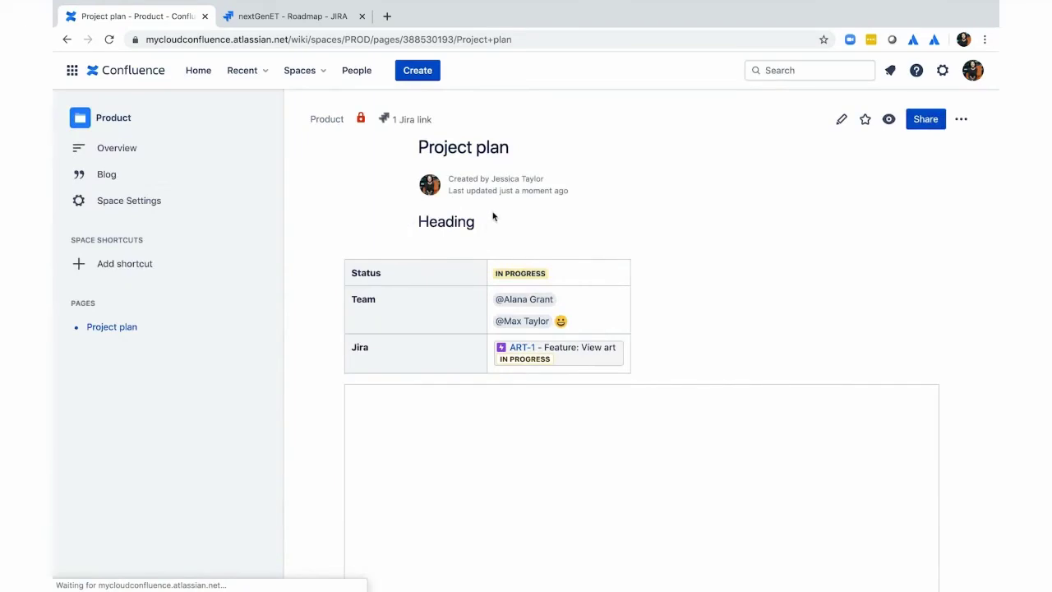
Start a Jira issue from the 'Heading' text with summary 'Bug', then cancel it
drag(486, 226, 418, 218)
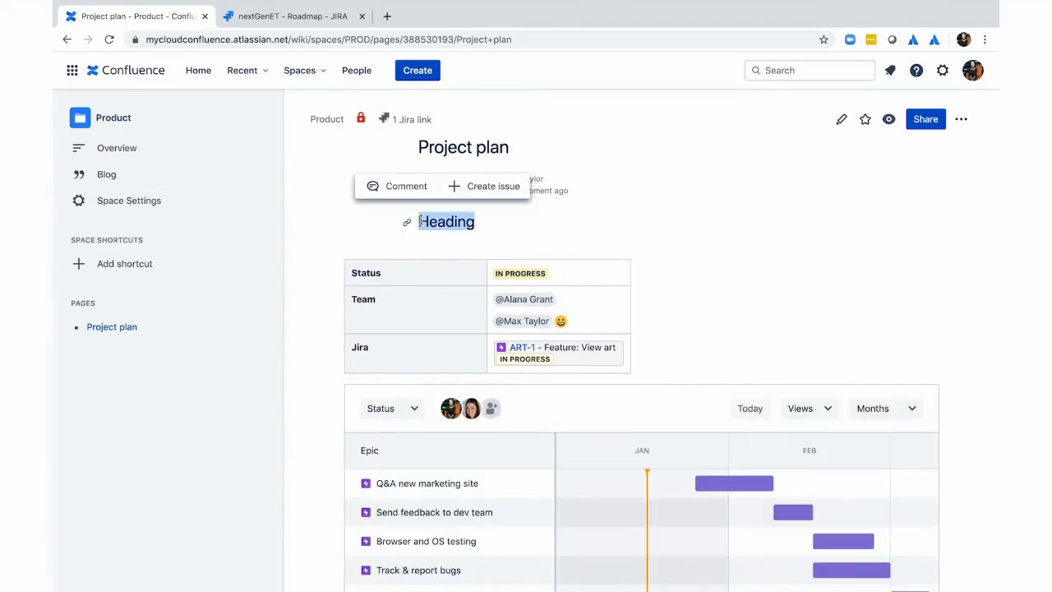
click(475, 190)
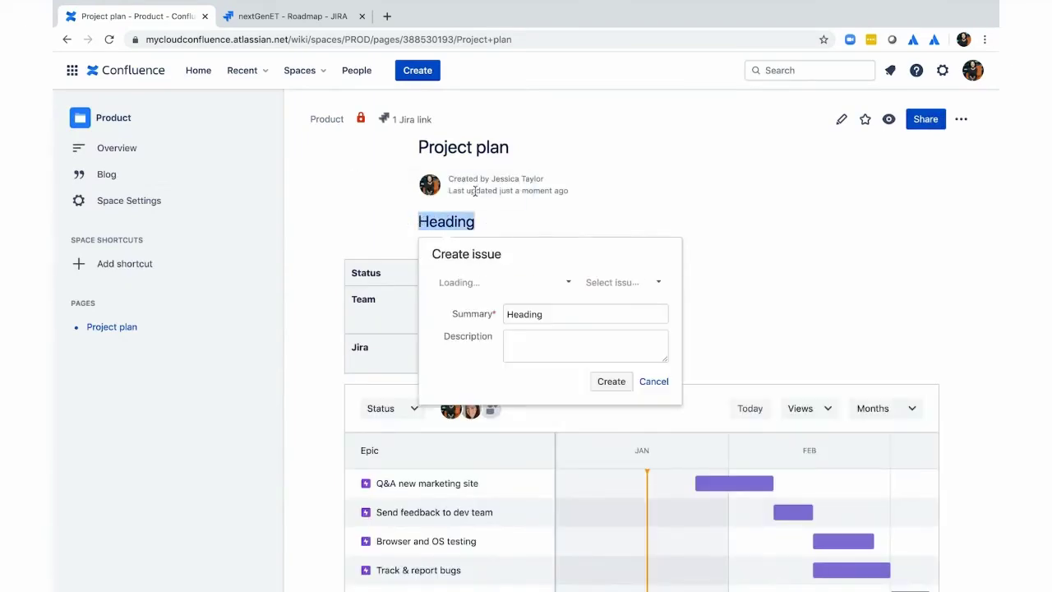
drag(630, 315, 503, 314)
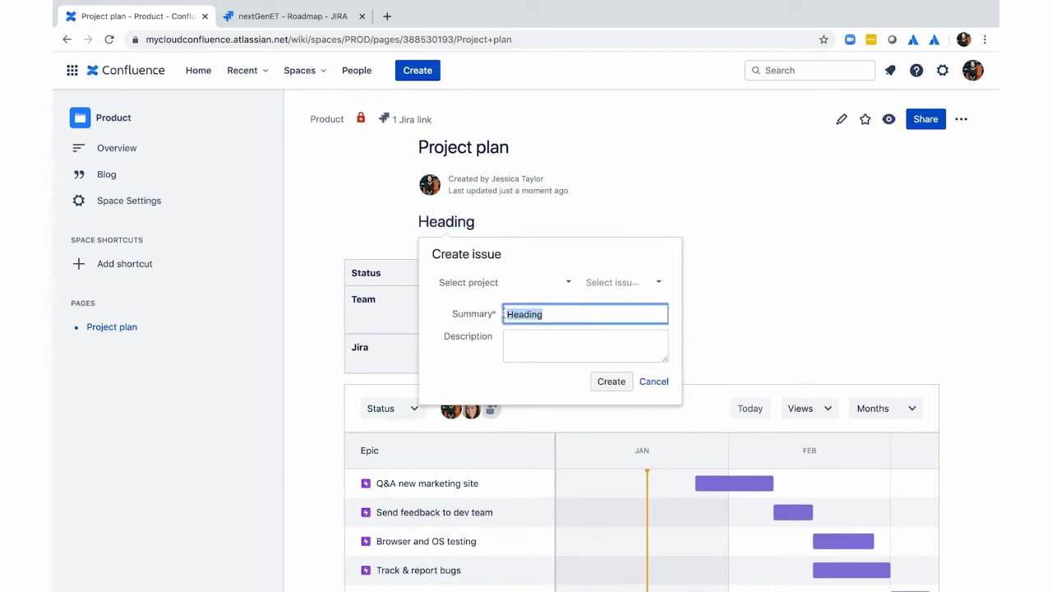
text(Bug!)
click(656, 382)
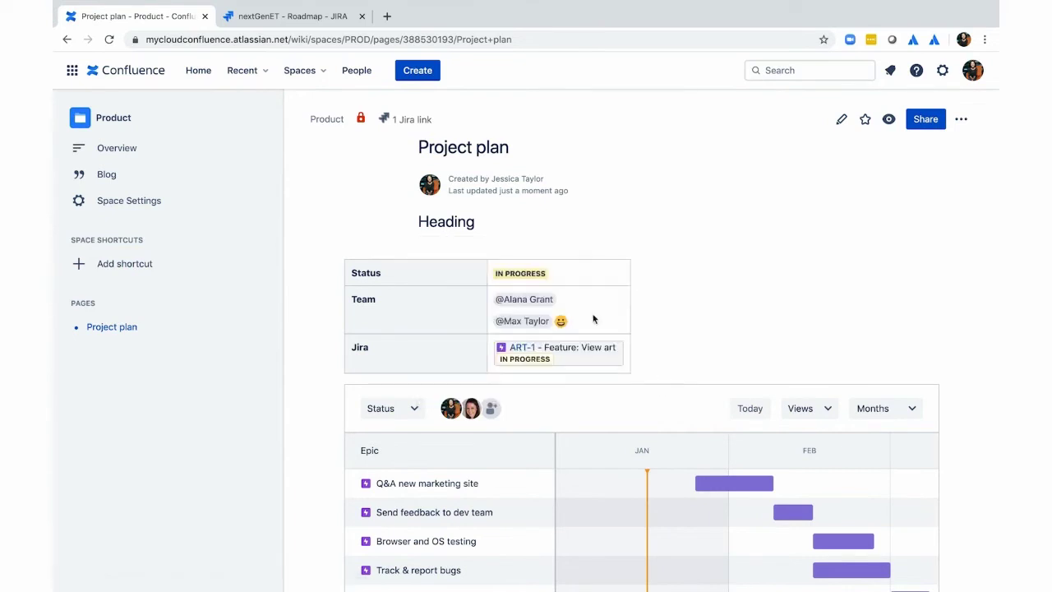
Open the 'New Offer: Rock Climbing in Colorado' board on trello.com in a new tab and select its URL
click(388, 16)
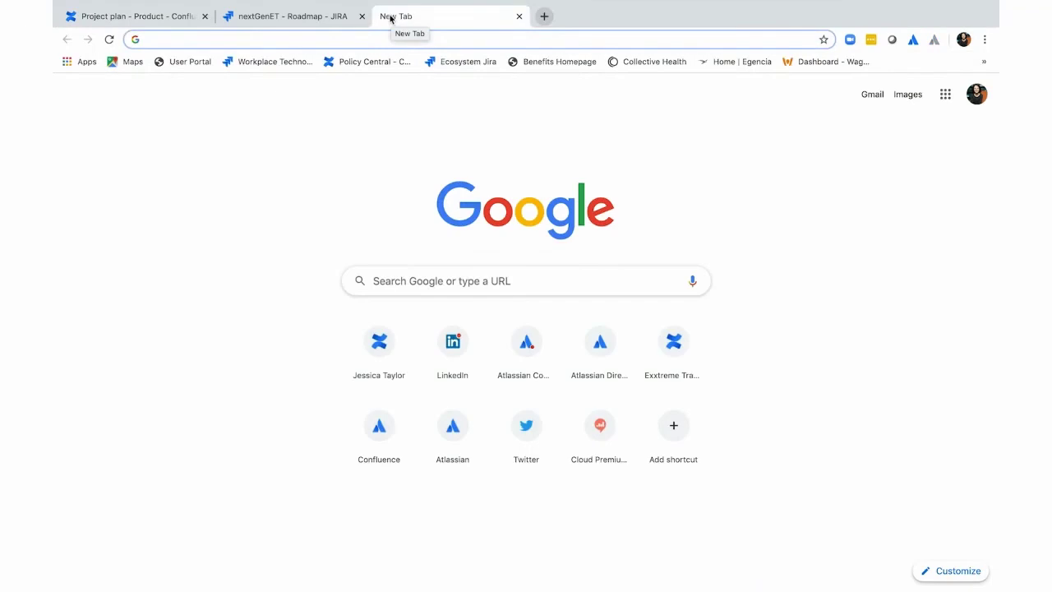
text(trello.com)
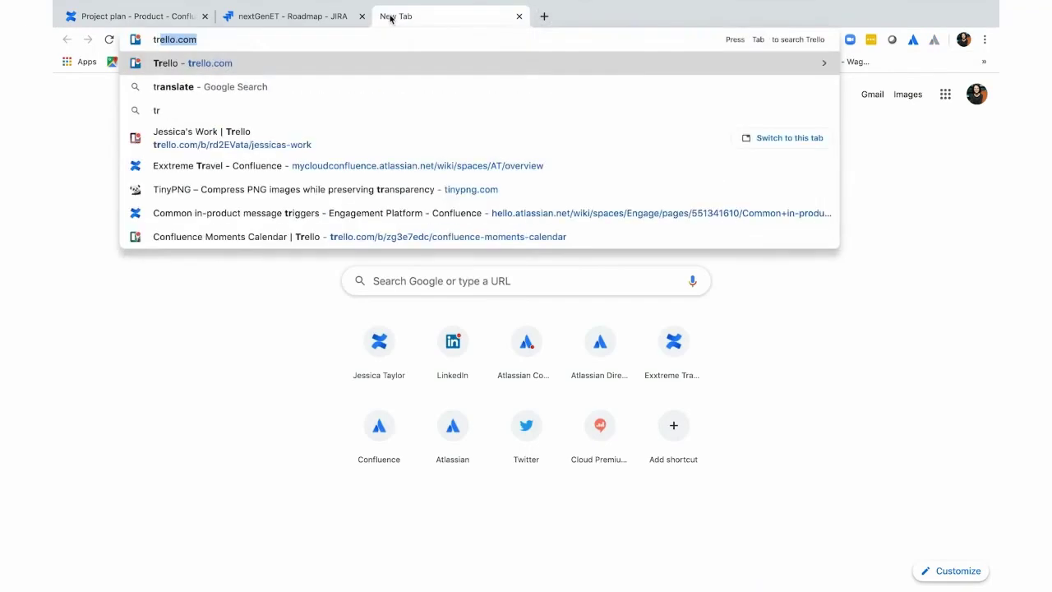
key(Return)
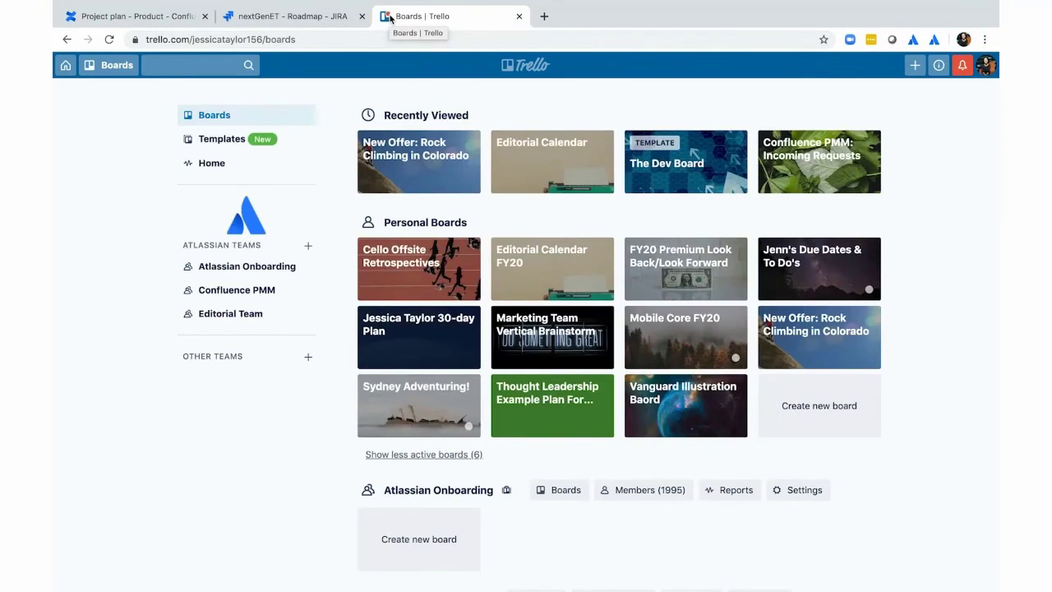
mouse_move(418, 161)
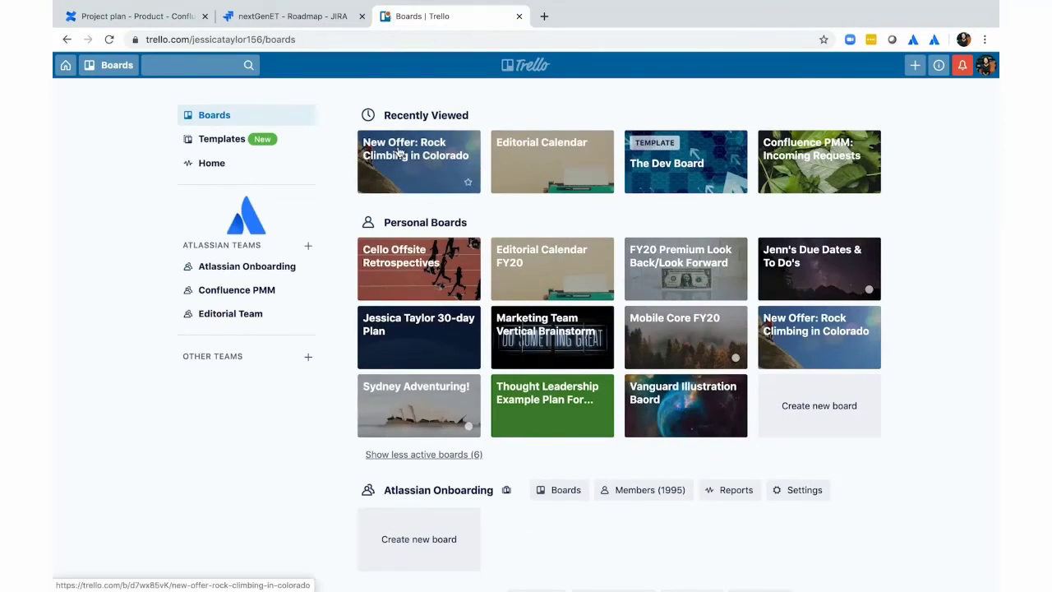
click(398, 151)
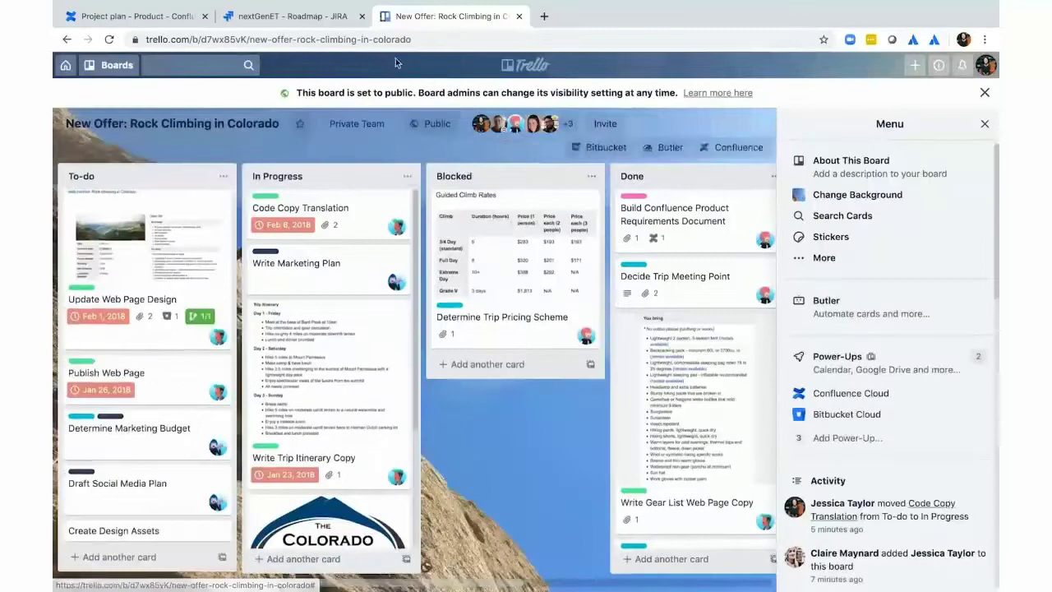
click(395, 47)
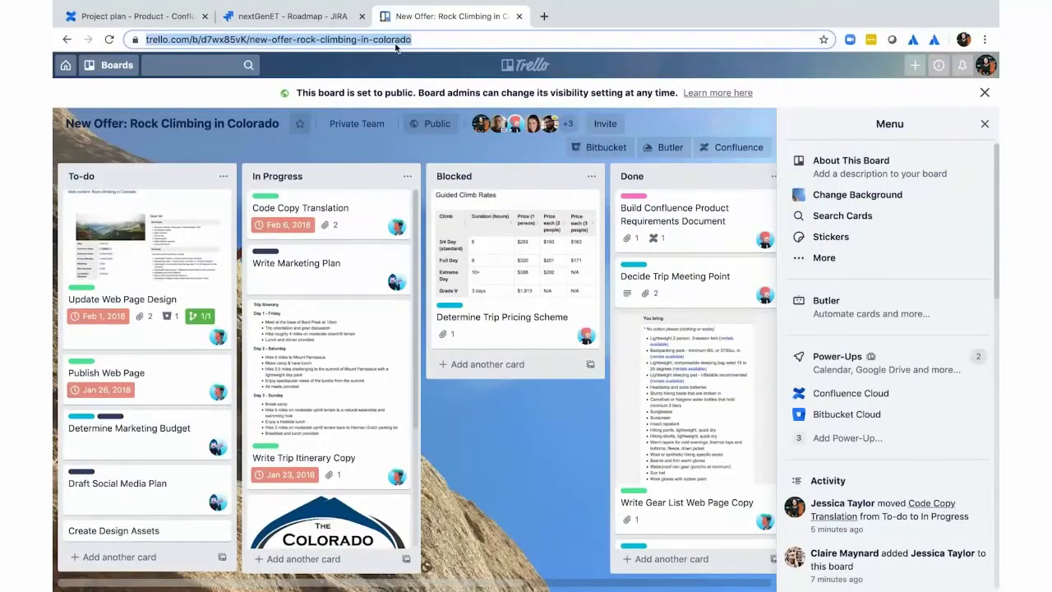
mouse_move(156, 1)
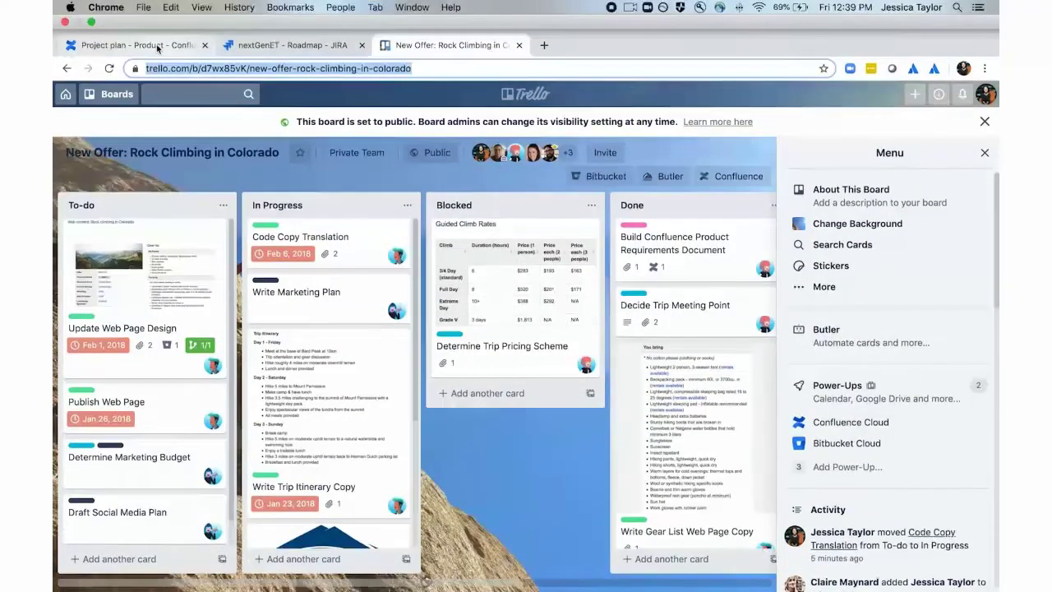
Return to the Project plan page and put it back into edit mode
click(157, 49)
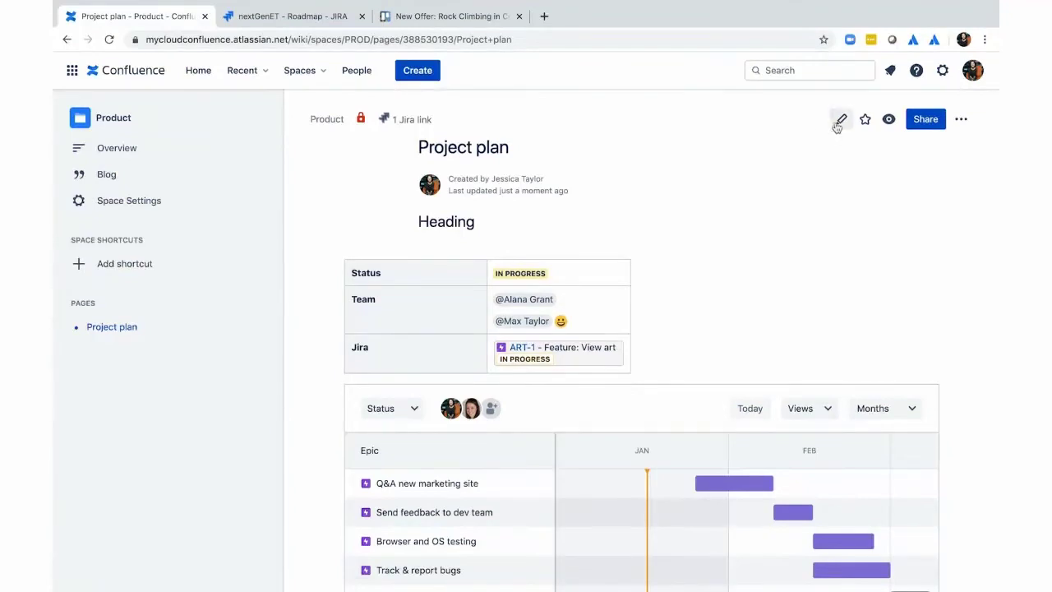
click(840, 122)
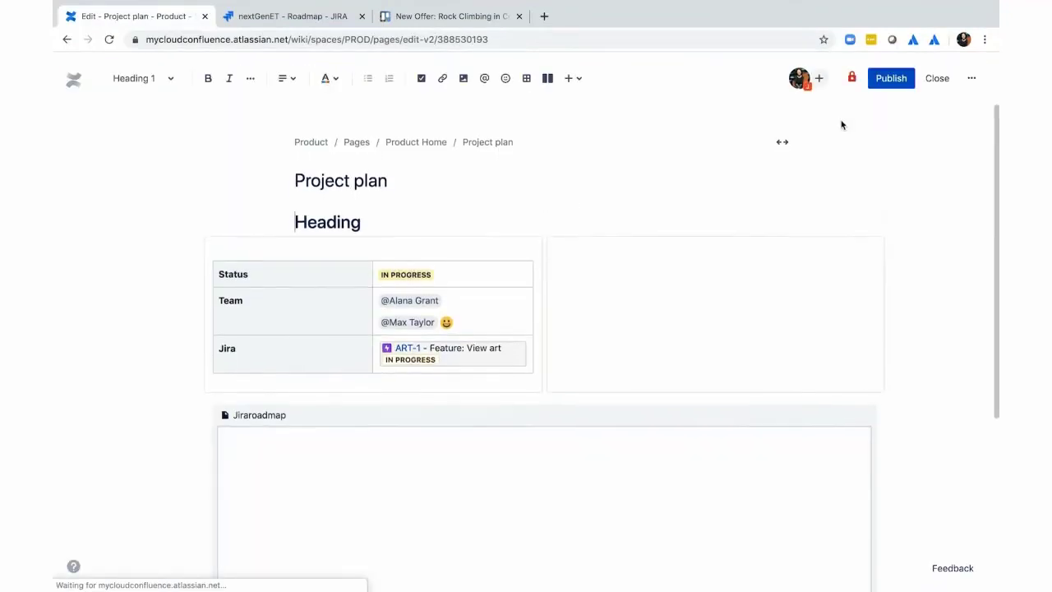
scroll(841, 125, down, 3)
scroll(841, 125, down, 3)
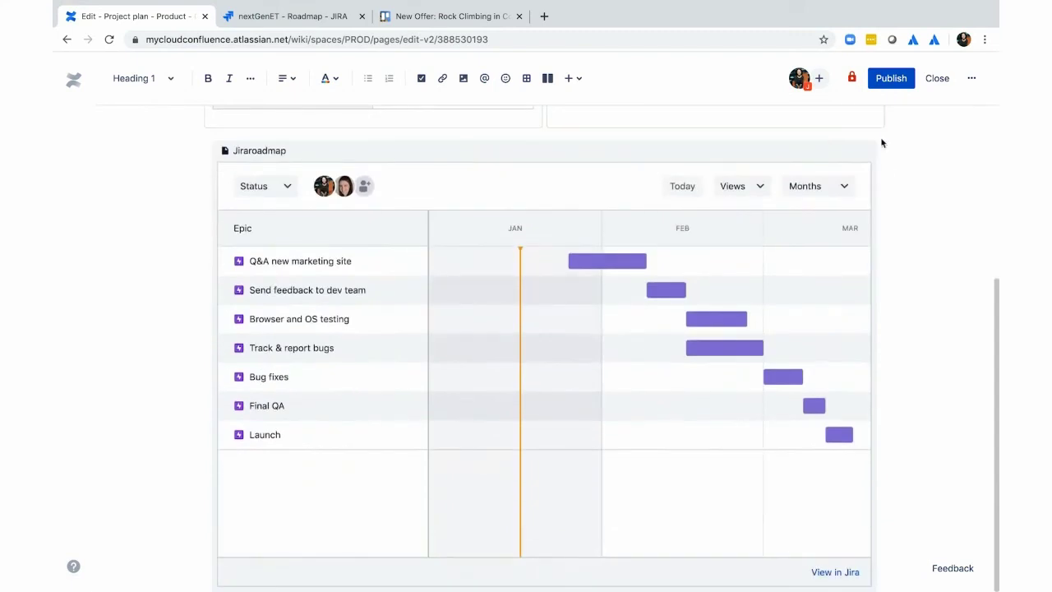
Embed the Trello board above the Jira roadmap via /trello with the pasted board URL
click(887, 172)
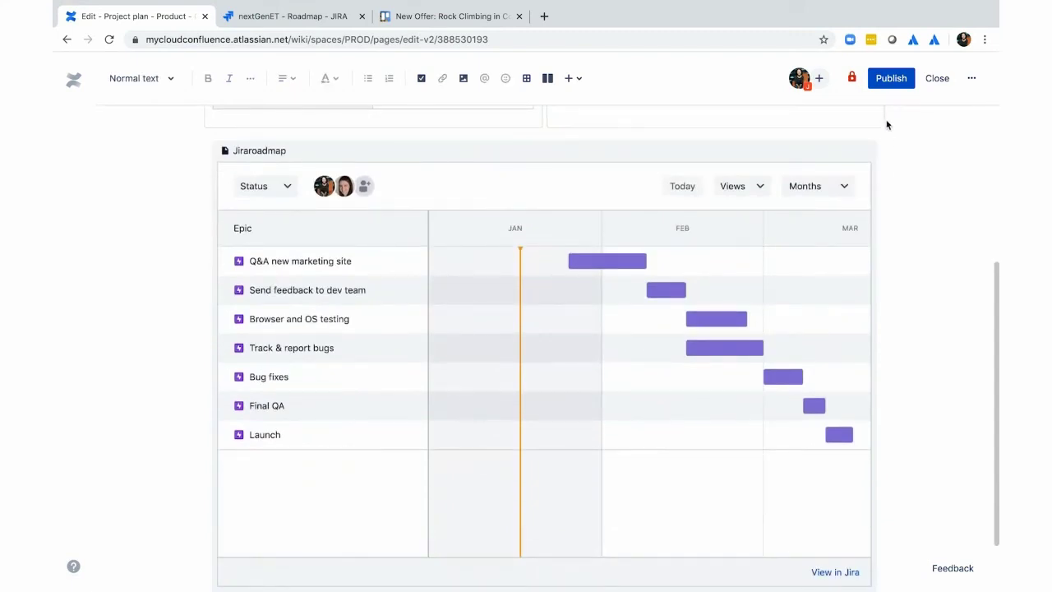
text(/tr)
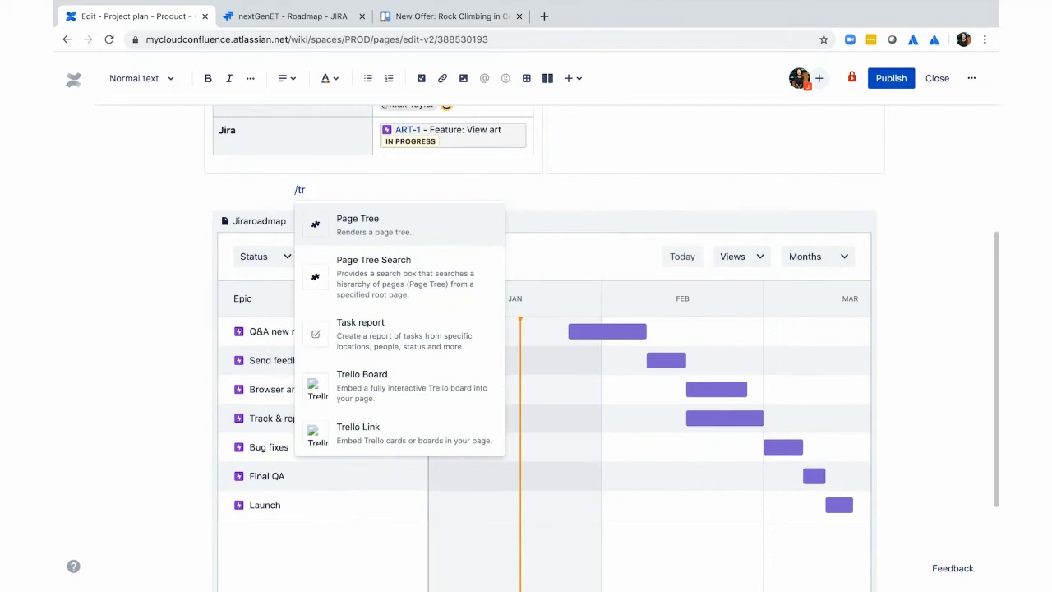
text(ello)
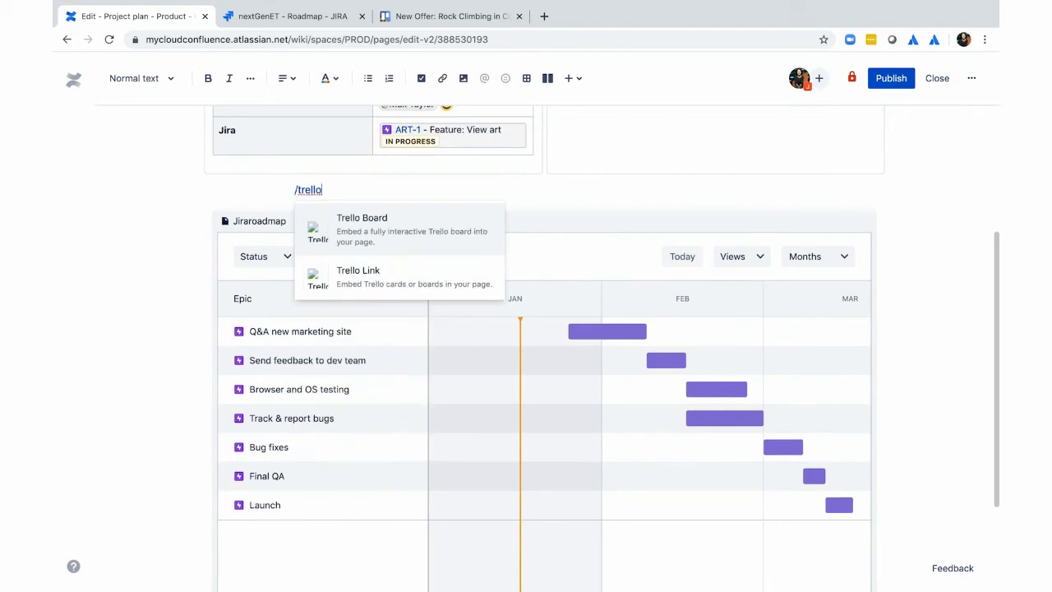
key(Return)
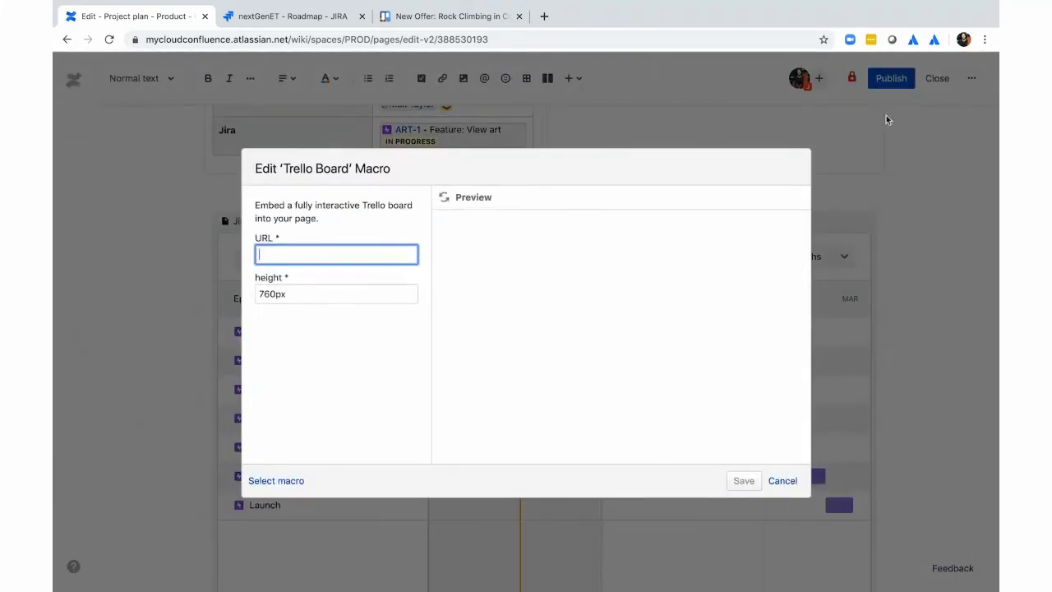
key(ctrl+v)
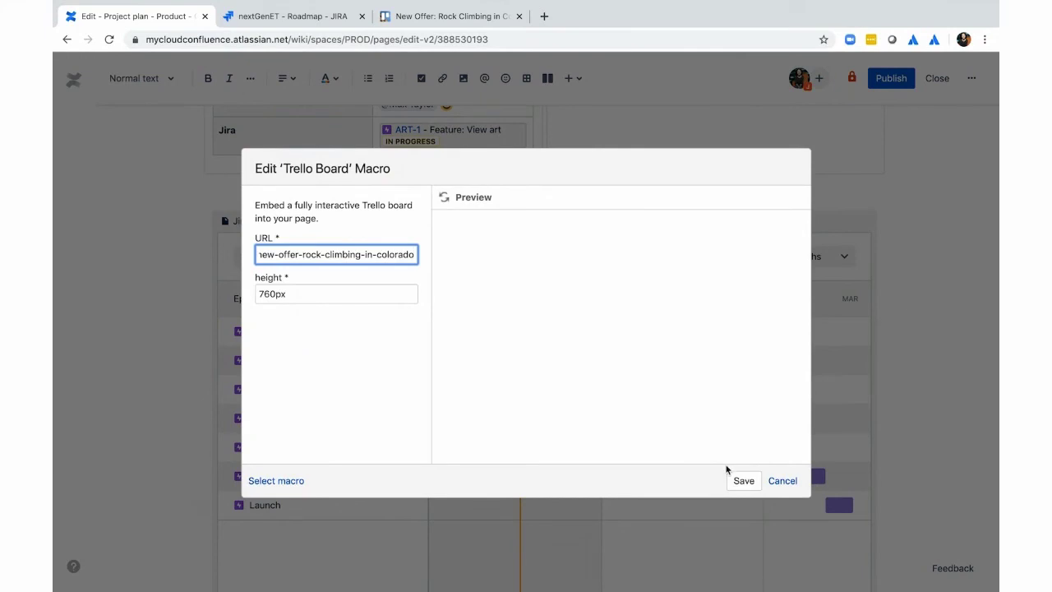
click(745, 484)
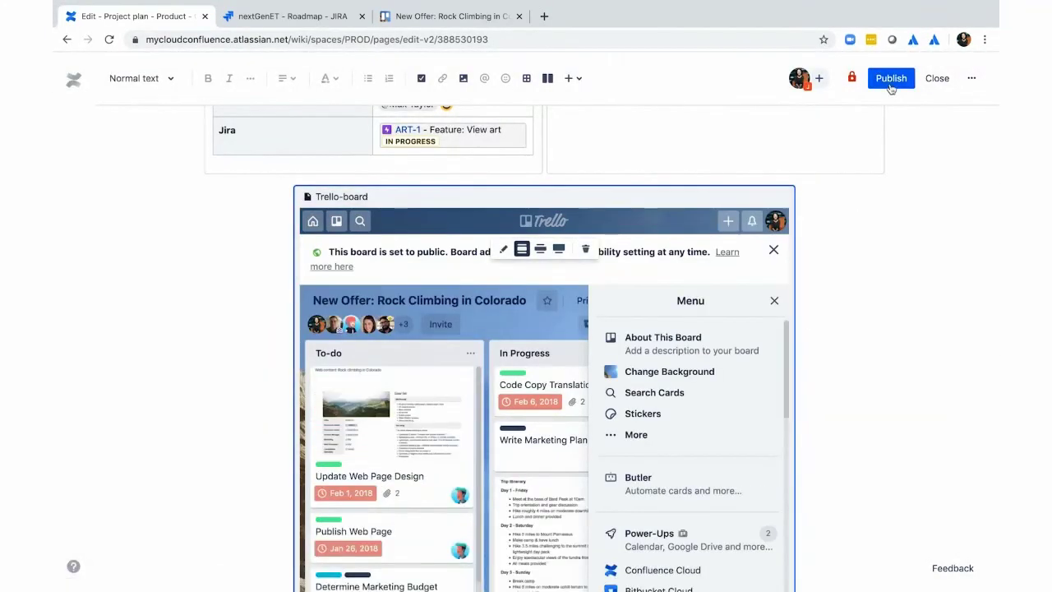
Publish the page and move the Update Web Page Design card from To-do to In Progress
click(891, 86)
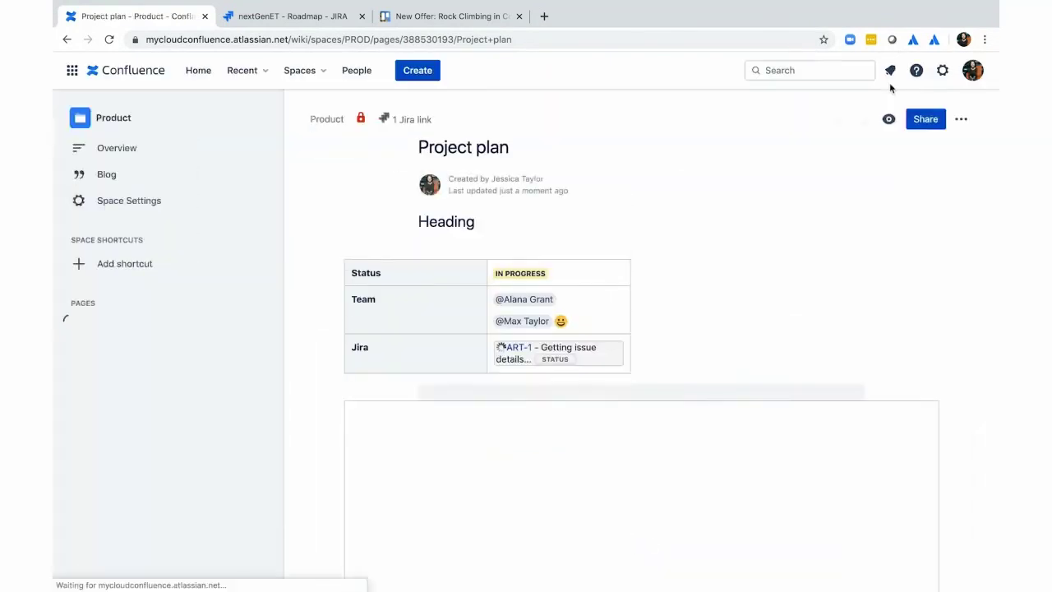
scroll(830, 345, down, 3)
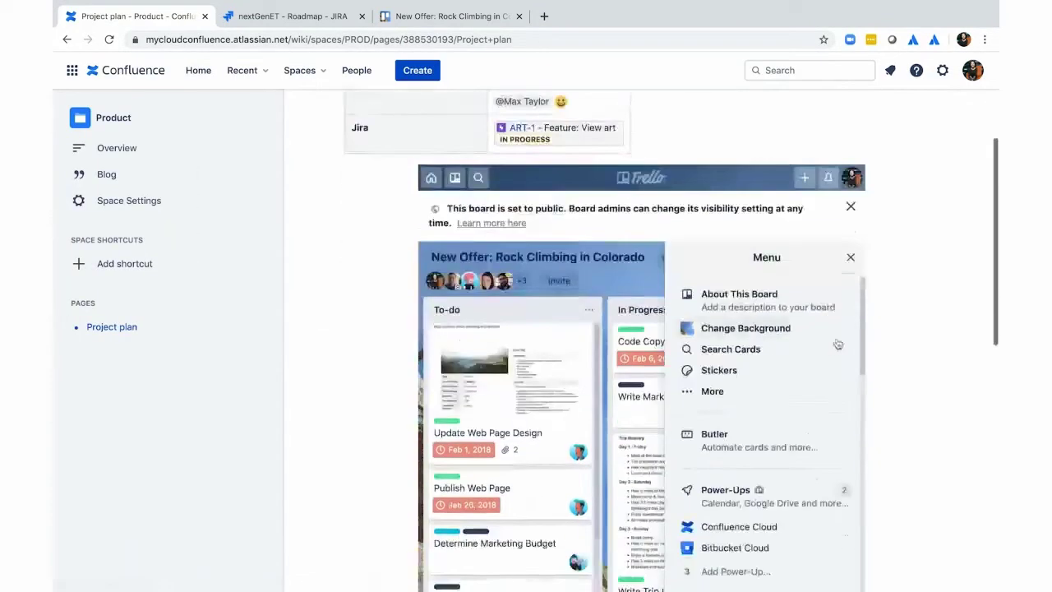
click(849, 259)
scroll(695, 411, down, 2)
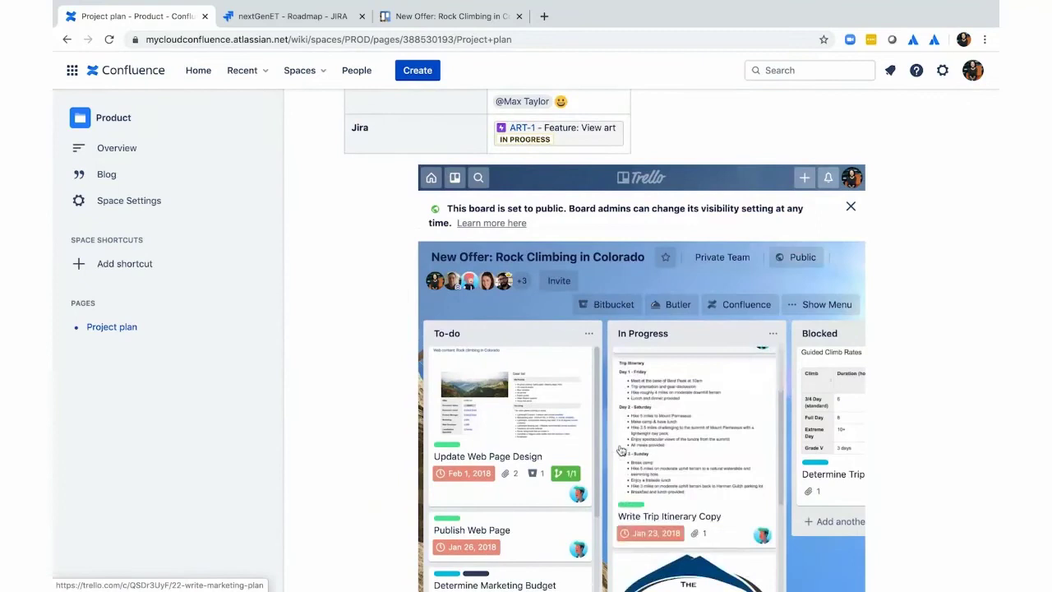
drag(530, 471, 706, 490)
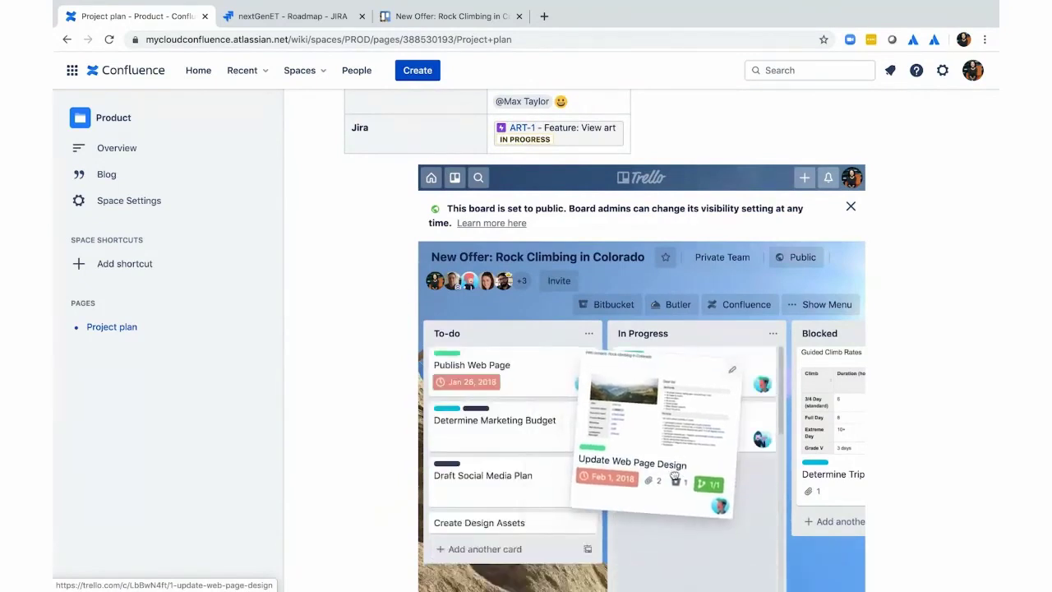
scroll(706, 490, down, 1)
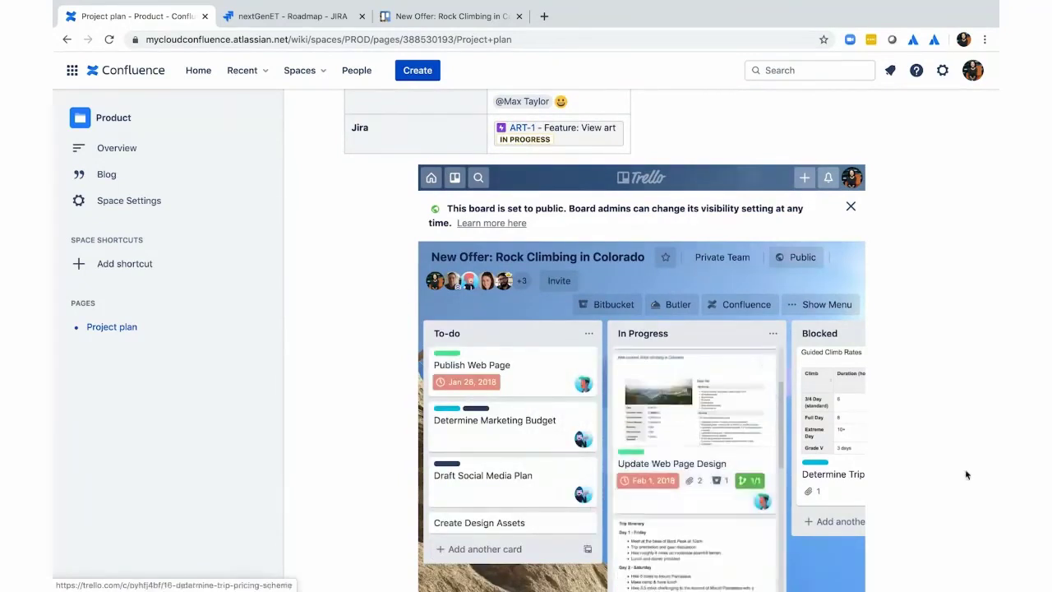
scroll(960, 474, down, 2)
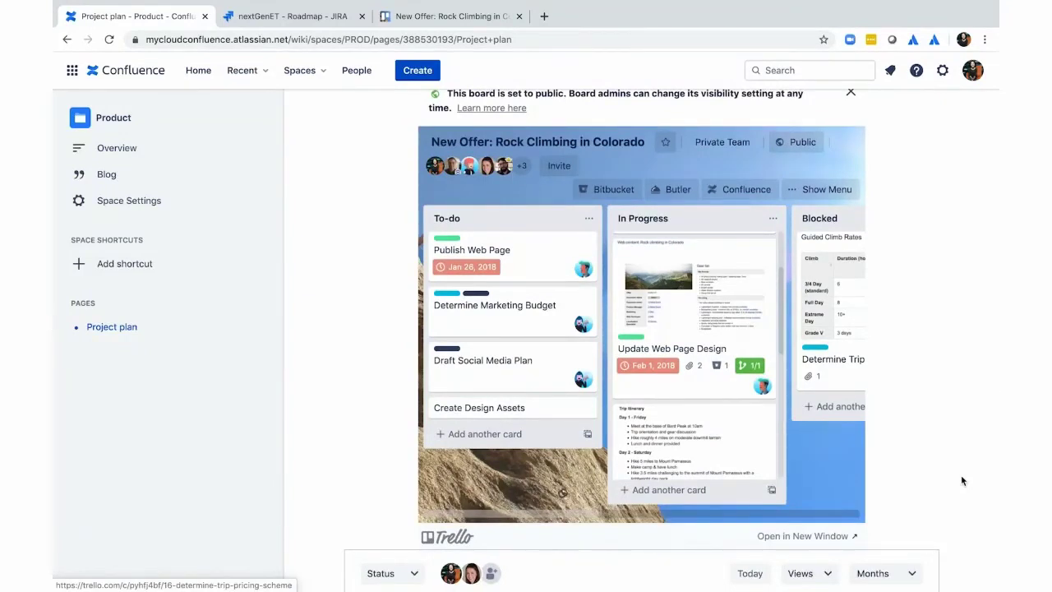
Open marketplace.atlassian.com in a new browser tab
click(544, 17)
text(mark)
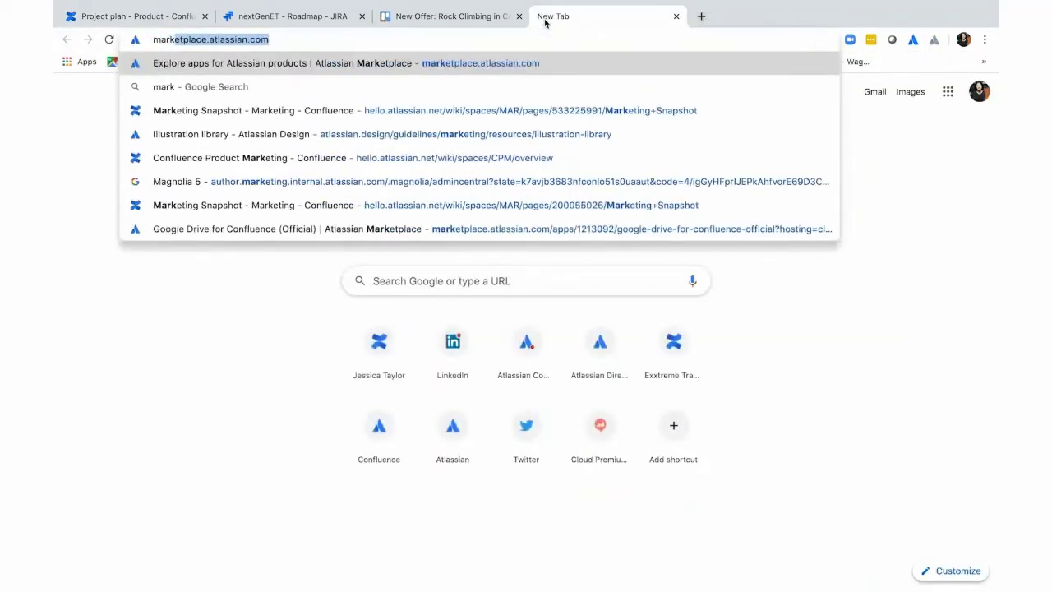
key(Return)
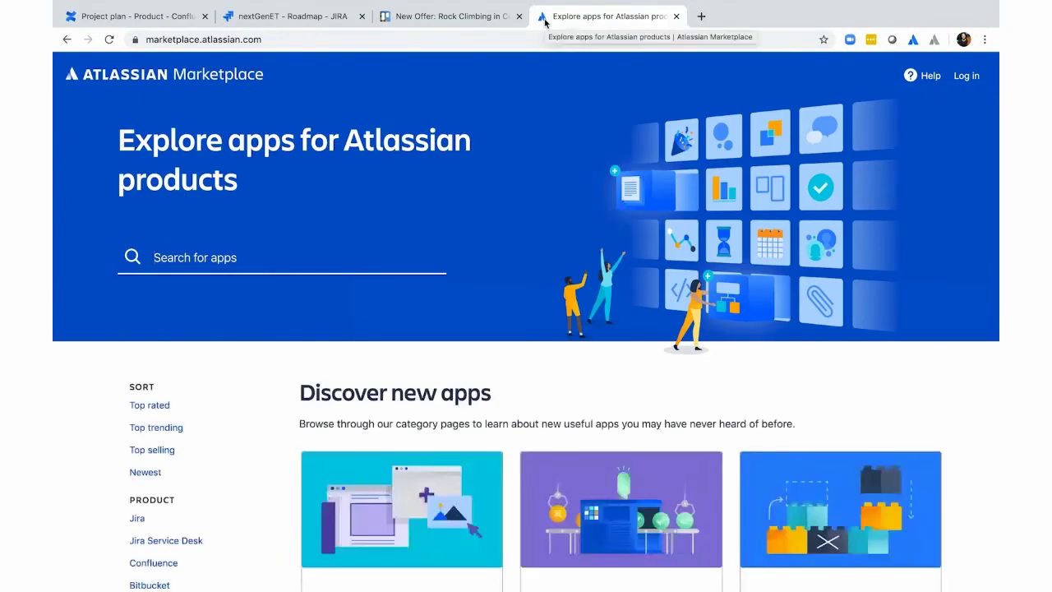
scroll(490, 254, down, 2)
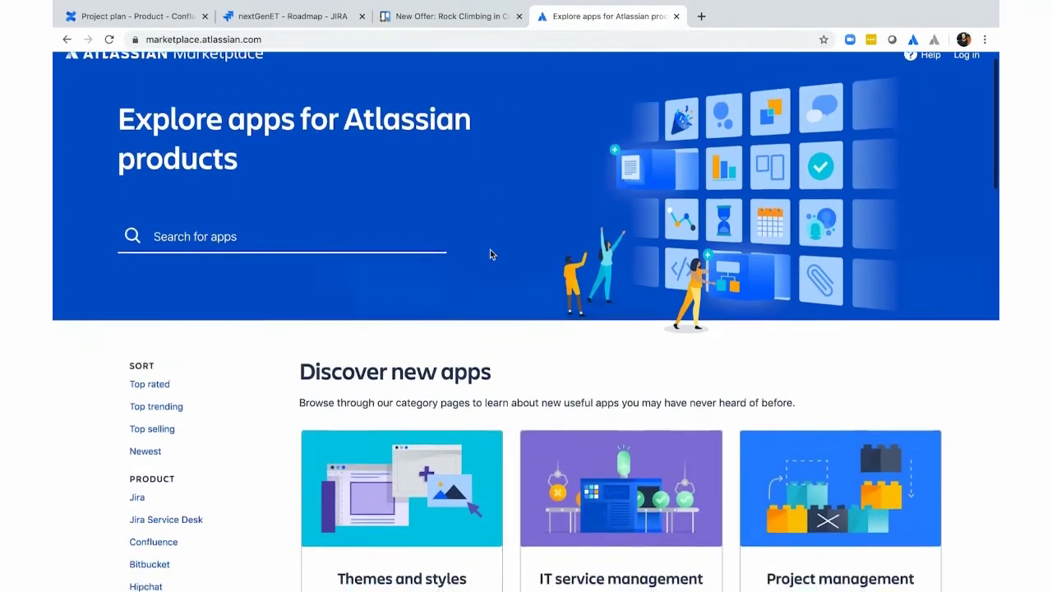
scroll(489, 254, down, 3)
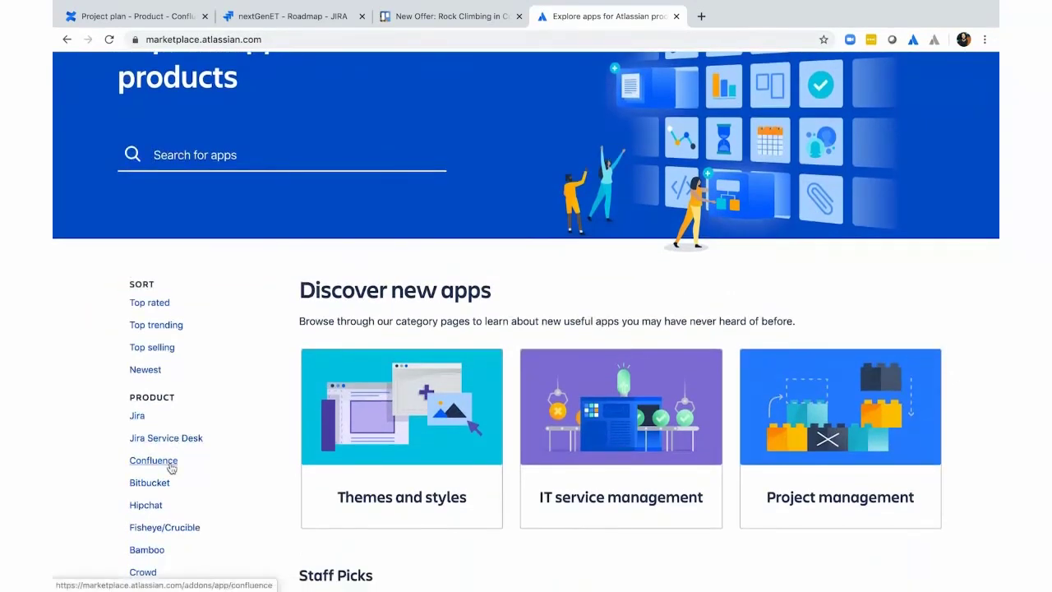
Filter Marketplace apps to Confluence products with Cloud hosting
click(171, 467)
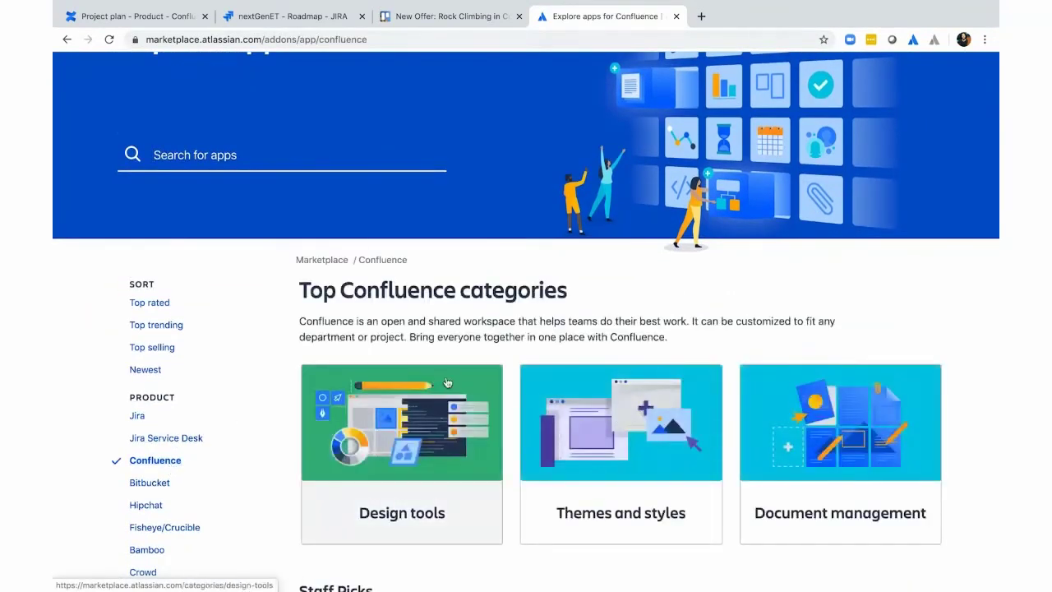
scroll(448, 383, down, 2)
scroll(448, 383, down, 2)
scroll(448, 383, down, 1)
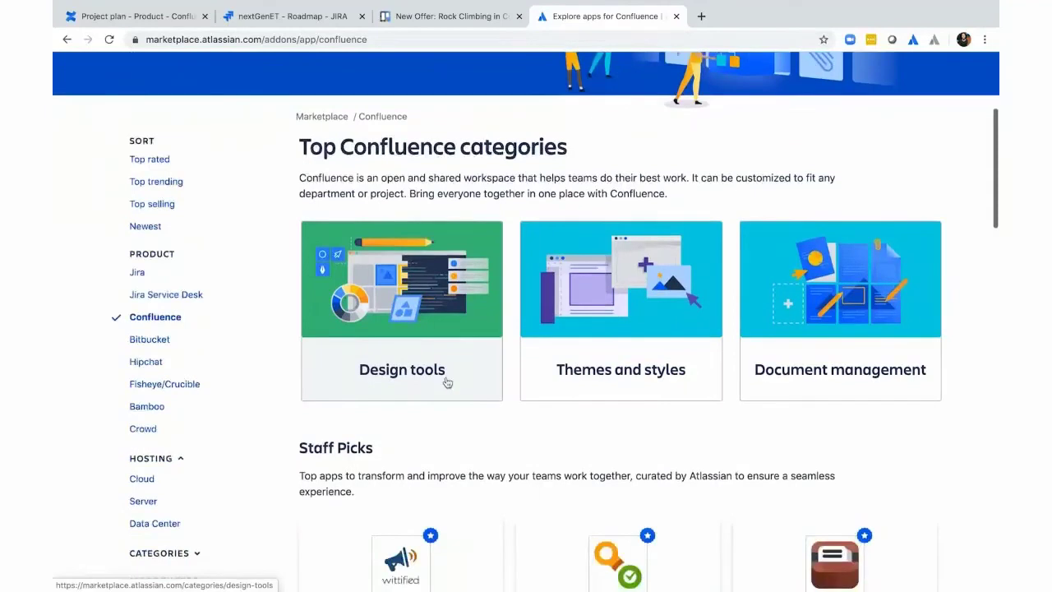
scroll(448, 383, down, 2)
click(144, 398)
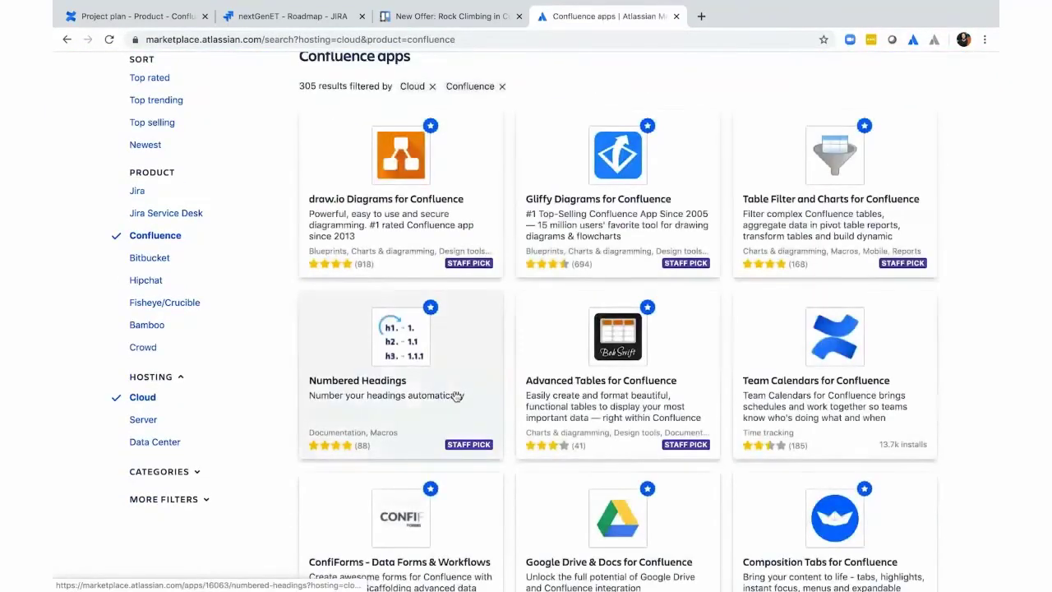
scroll(457, 396, down, 3)
scroll(477, 391, down, 1)
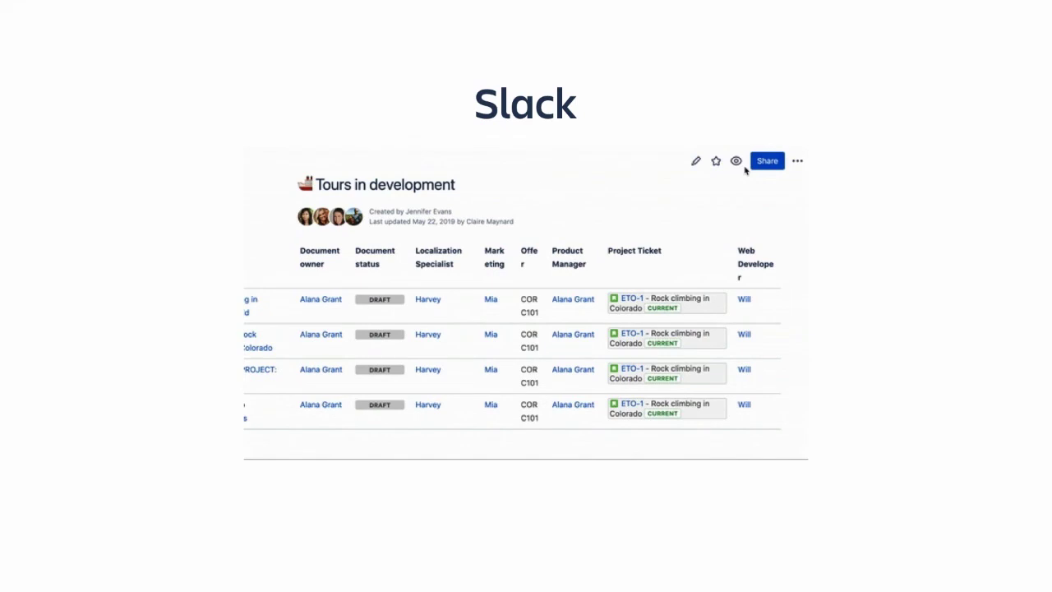
Open the Confluence page's extra actions list on the Slack slide
click(797, 162)
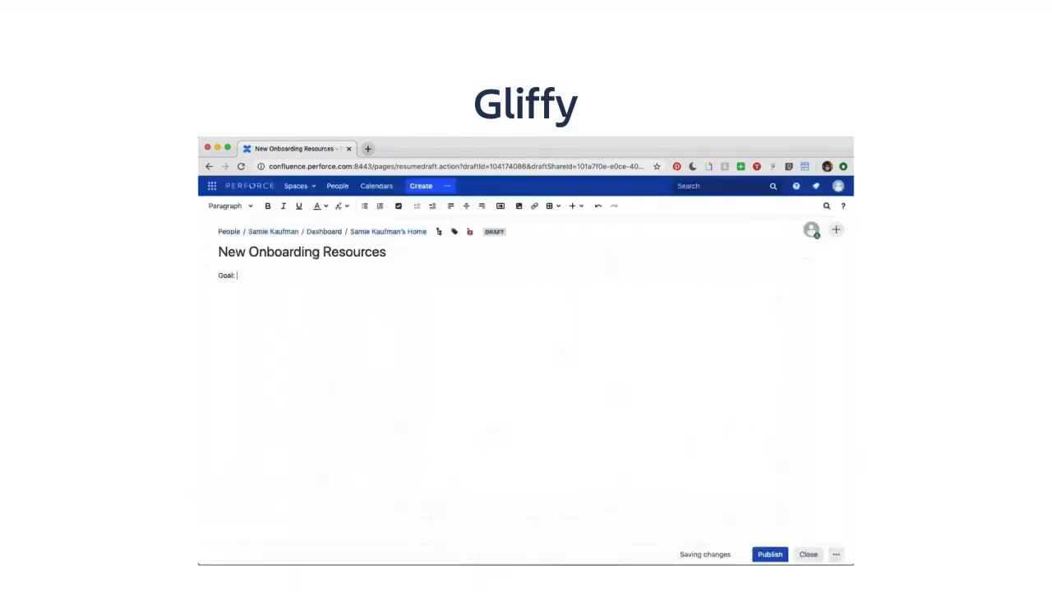
Write the onboarding goal and nice-to-haves, and add a bold 'Brainstorming session: Jan 13' line
text(Create an updated program to welcome new)
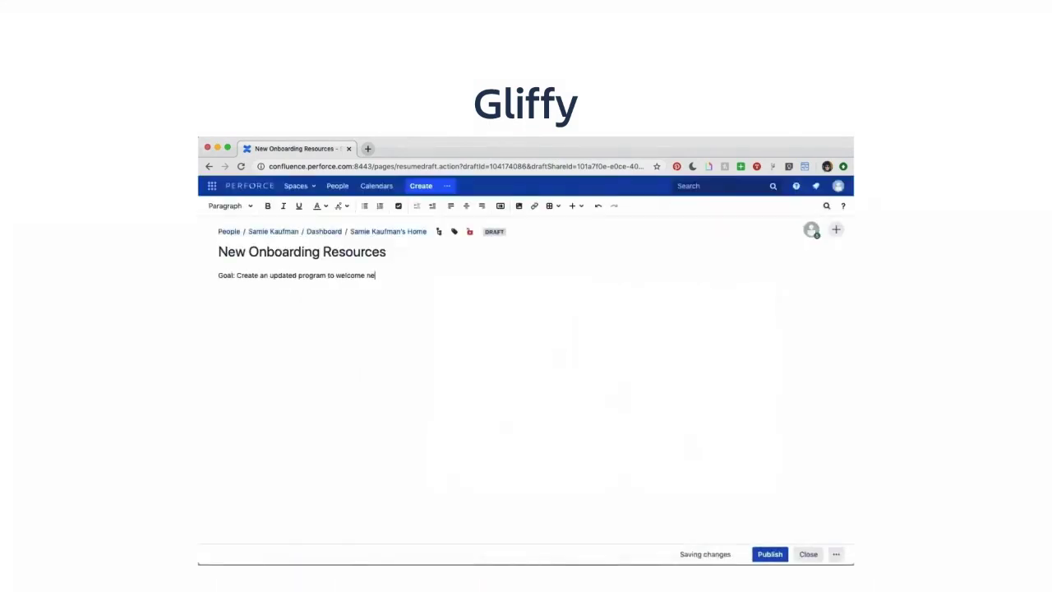
text( employees.)
key(Return)
text(Nice-to-haves: faster process, more one-on-one time with manager.)
key(Return)
key(Return)
text(Brainstorming session: Jan 13)
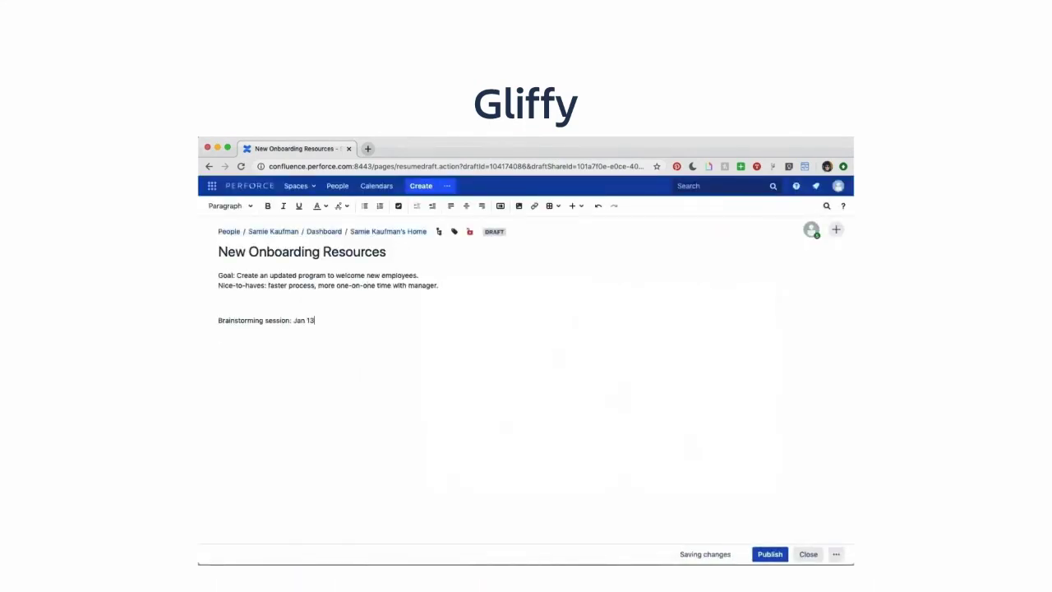
key(shift+Home)
key(ctrl+b)
Insert a Gliffy mind map, nudge the Company Policies node up, and save it
click(572, 205)
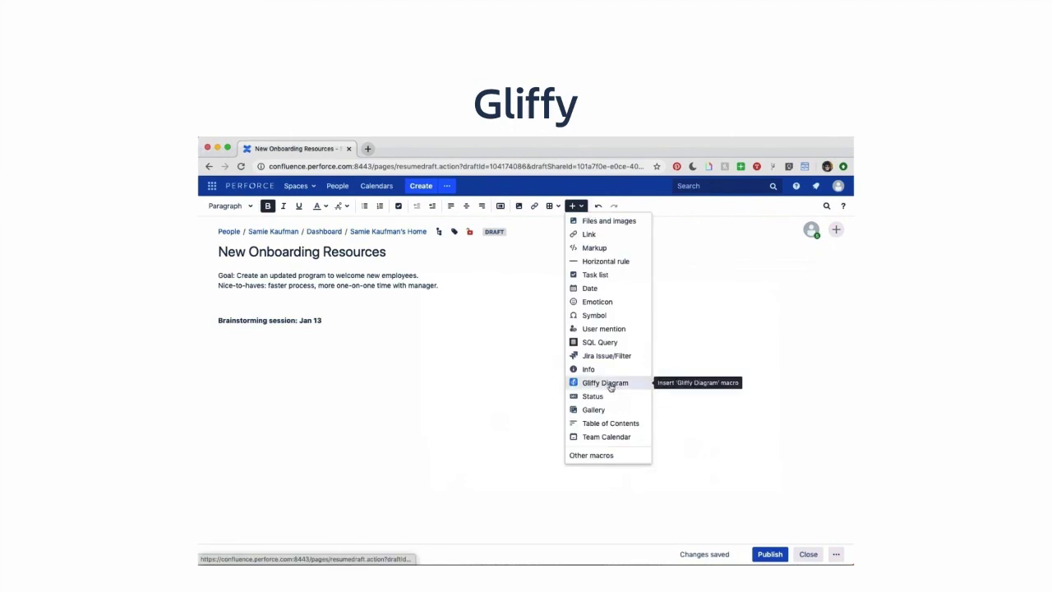
click(608, 384)
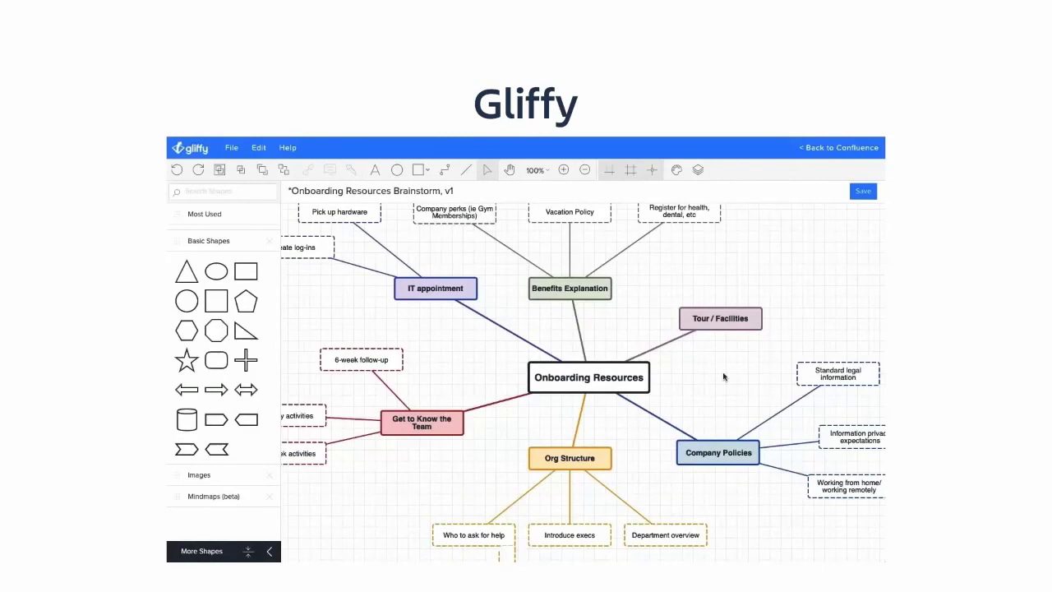
drag(717, 452, 721, 439)
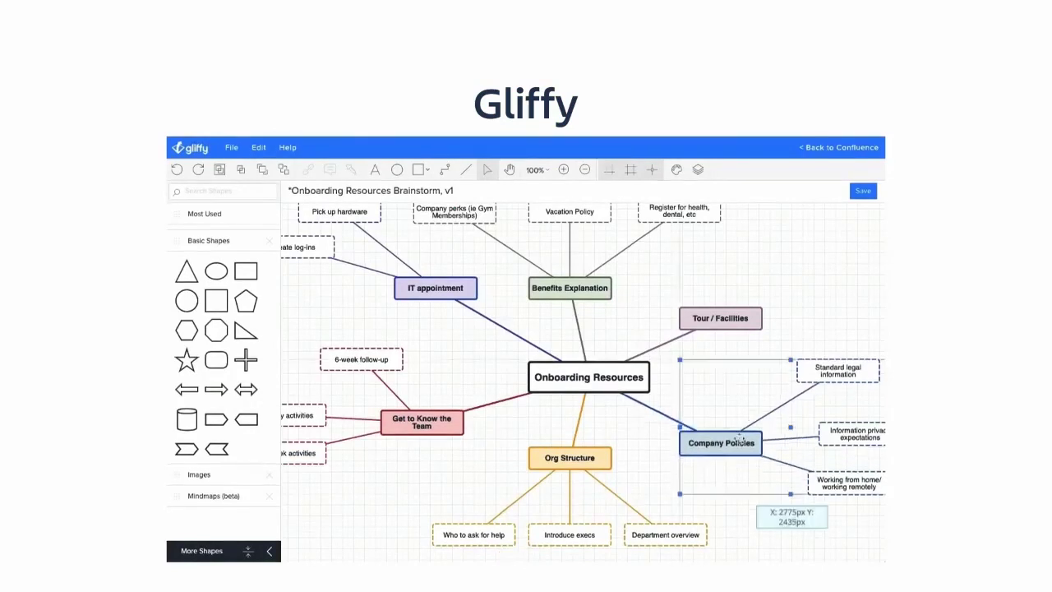
click(860, 192)
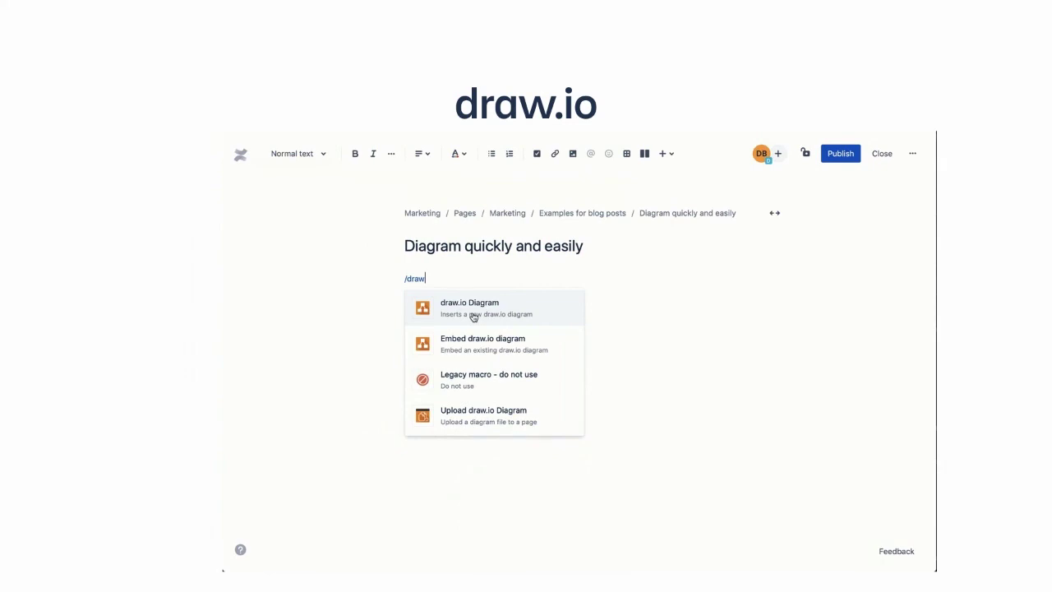
Advance to the draw.io slide showing the coffee machine flowchart gaining 'Out of beans or water' and 'Refill beans and water' steps
click(474, 317)
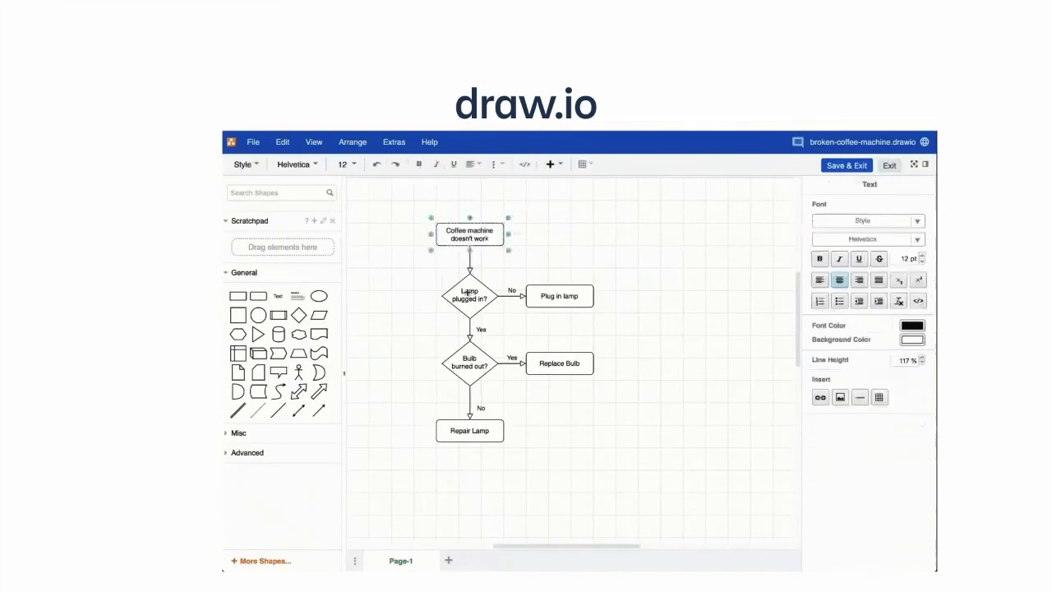